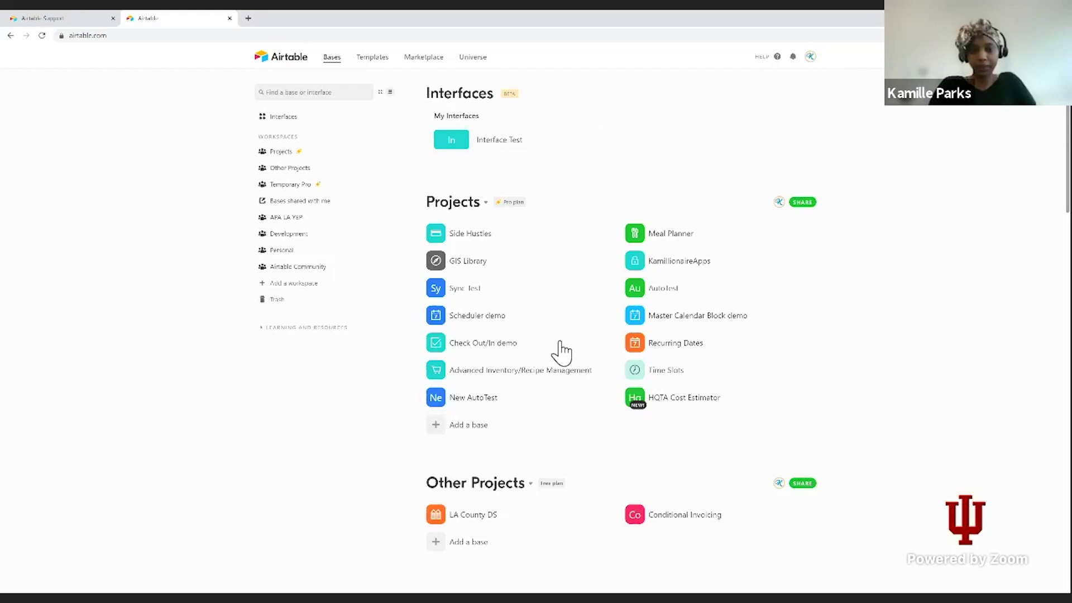
# Open the Interface Test interface of the Advanced Inventory/Recipe Management base.
pyautogui.click(544, 385)
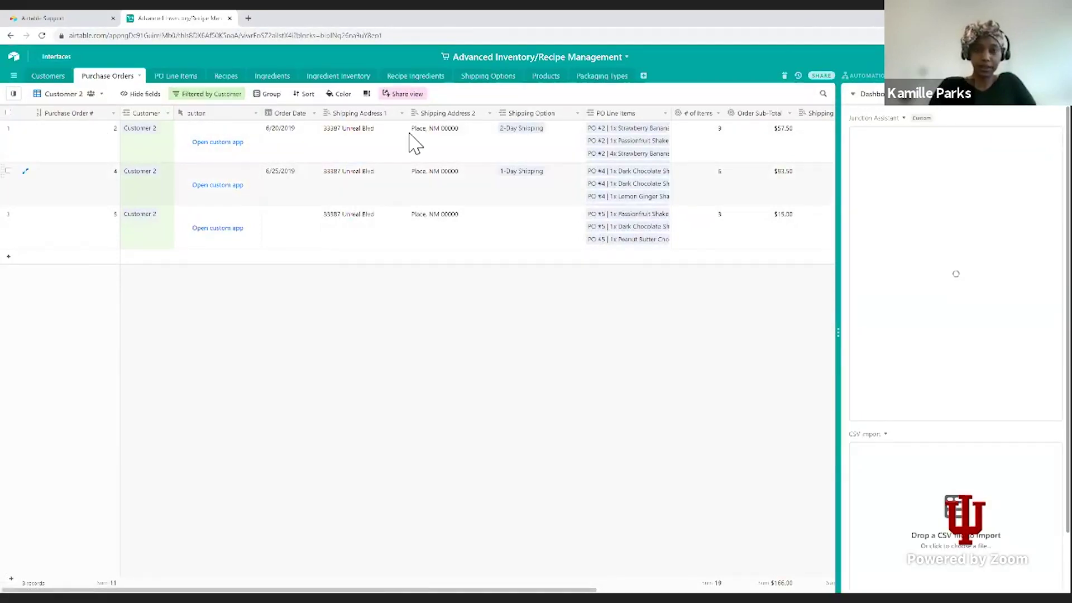
pyautogui.click(57, 58)
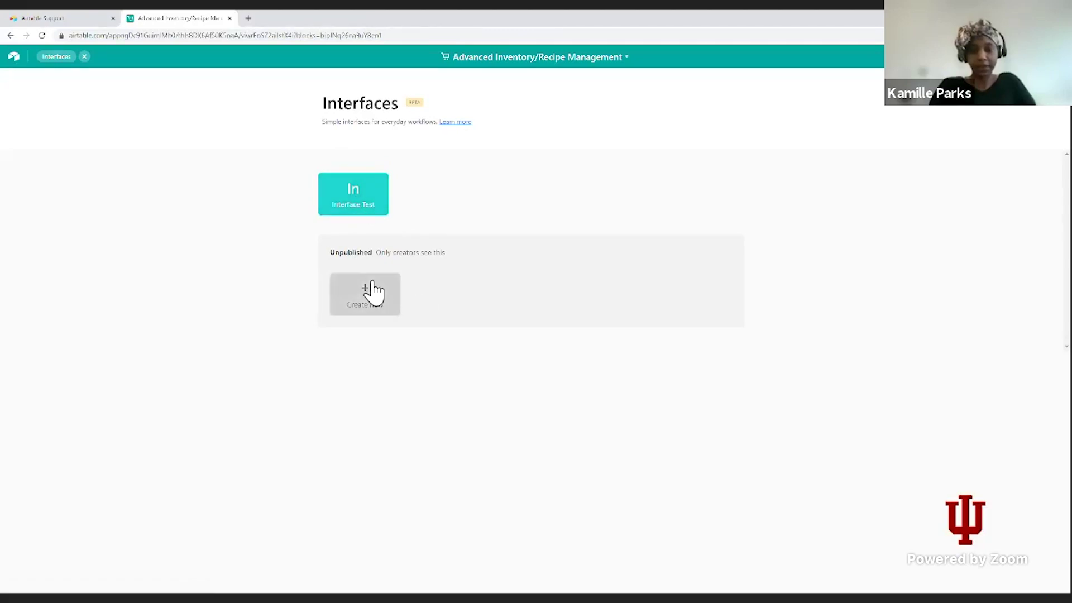
pyautogui.click(362, 206)
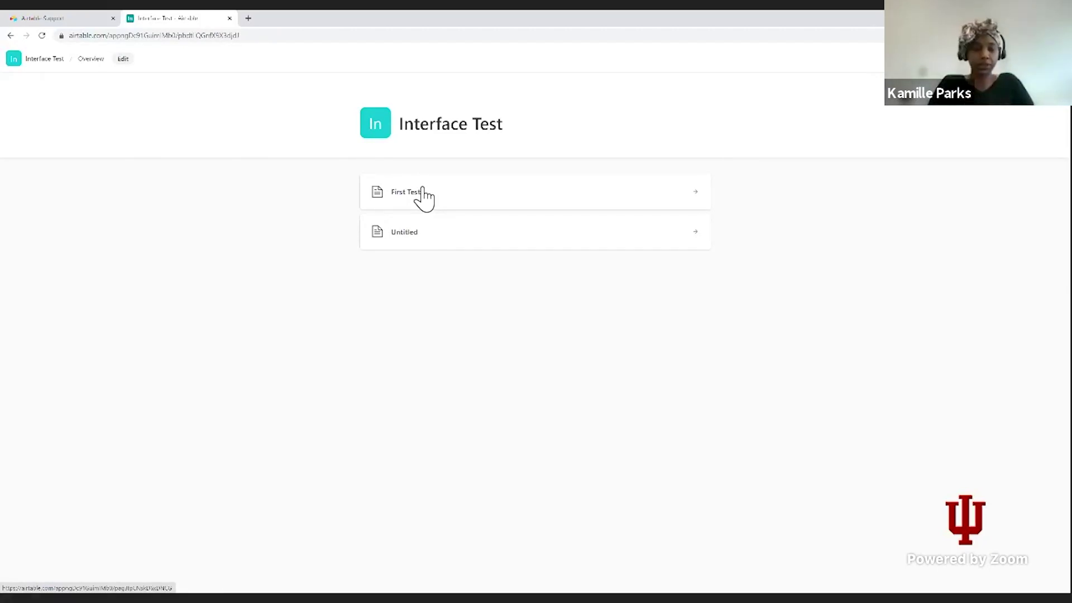
# View the First Test page with its purchase orders, and return to the interface overview.
pyautogui.click(424, 198)
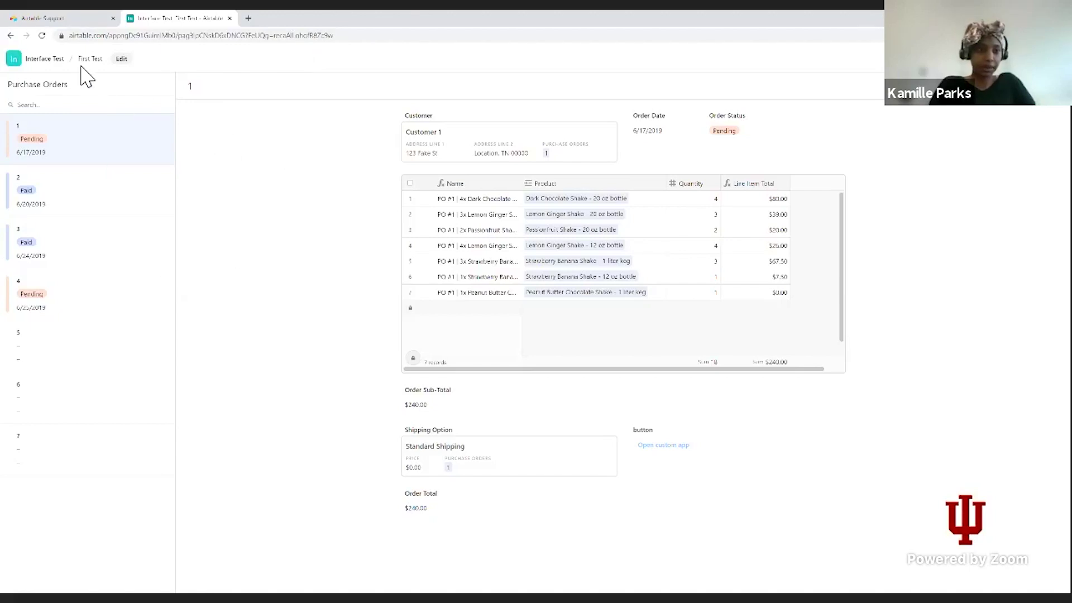
pyautogui.click(14, 58)
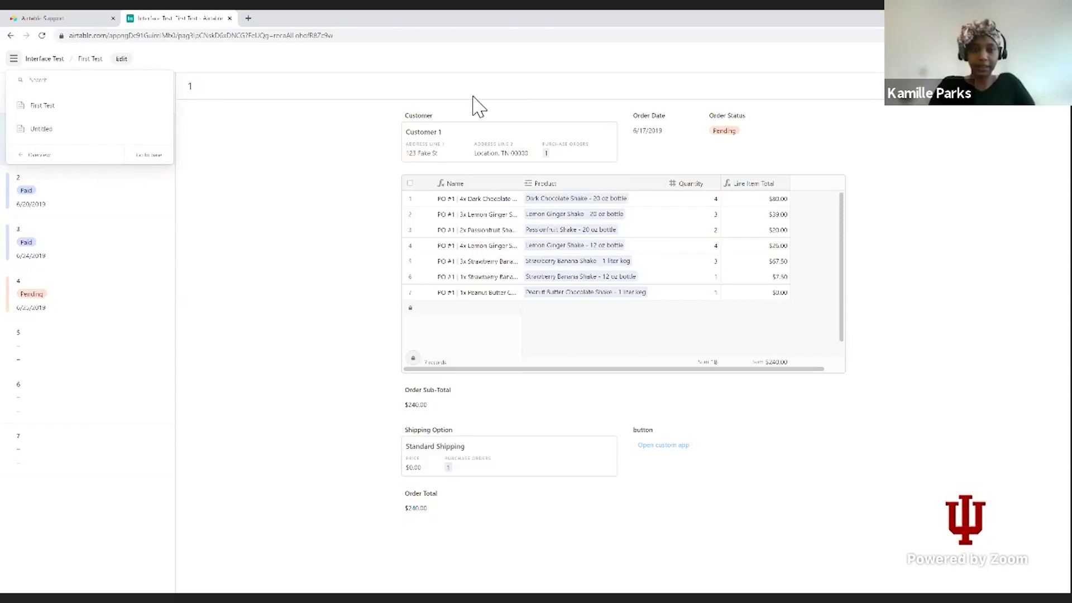
pyautogui.click(41, 163)
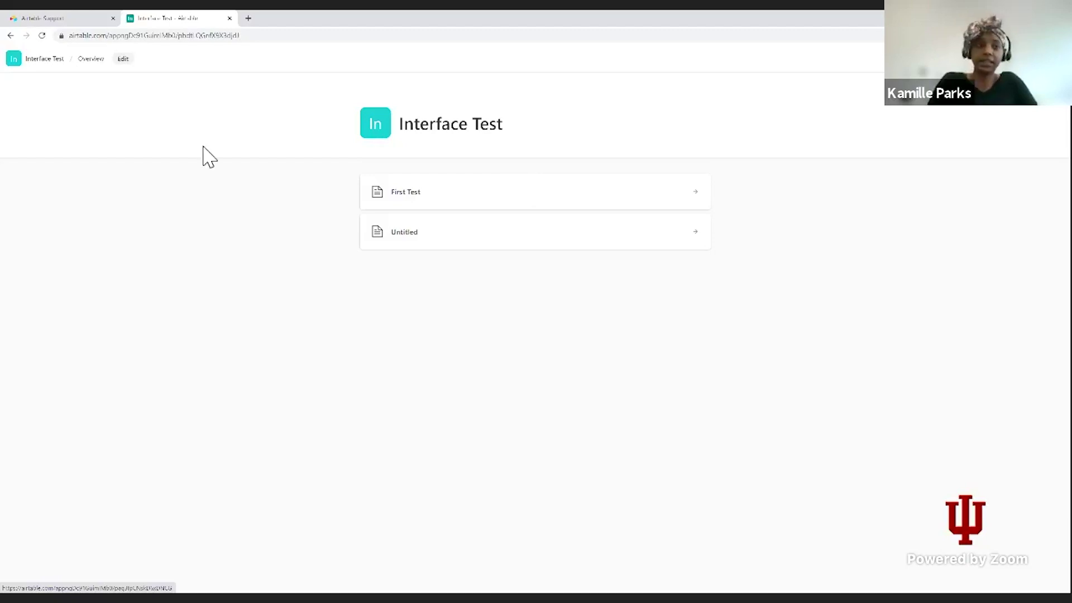
# Switch to the Airtable Support site and look through its home page to the featured Interface Designer article.
pyautogui.click(66, 22)
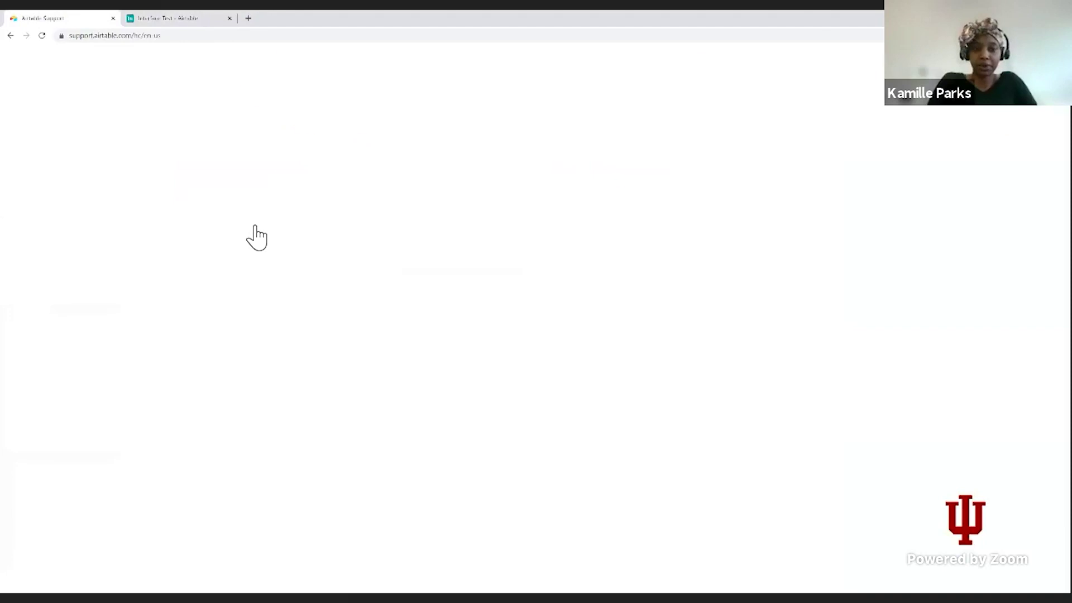
pyautogui.scroll(-4, 294, 273)
pyautogui.scroll(-4, 294, 272)
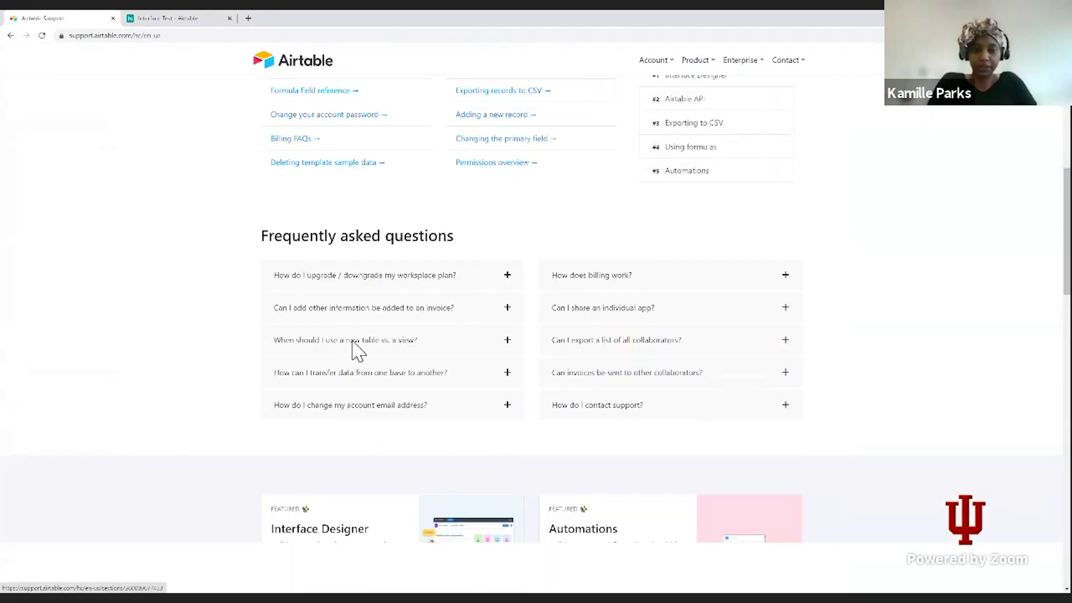
pyautogui.scroll(-3, 414, 351)
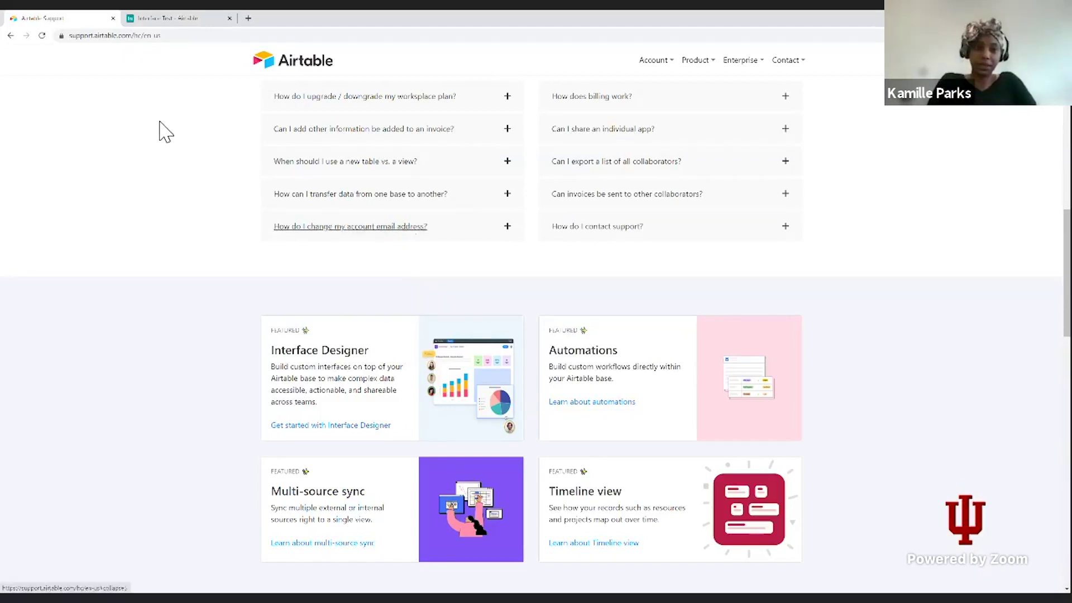
pyautogui.scroll(-2, 163, 178)
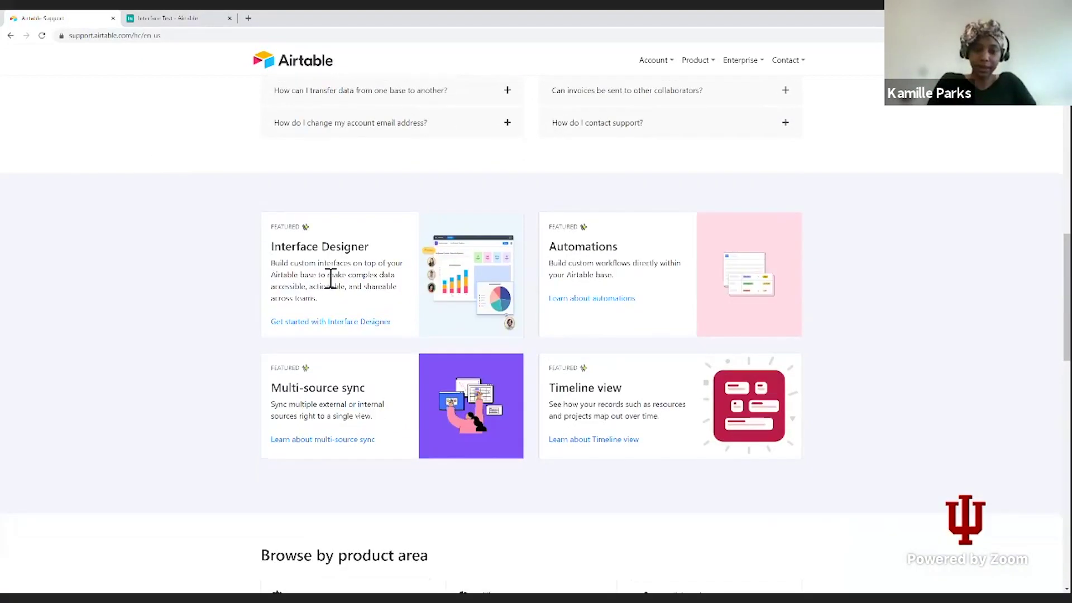
# Return to the Interface Test overview and open the interface for editing.
pyautogui.click(175, 19)
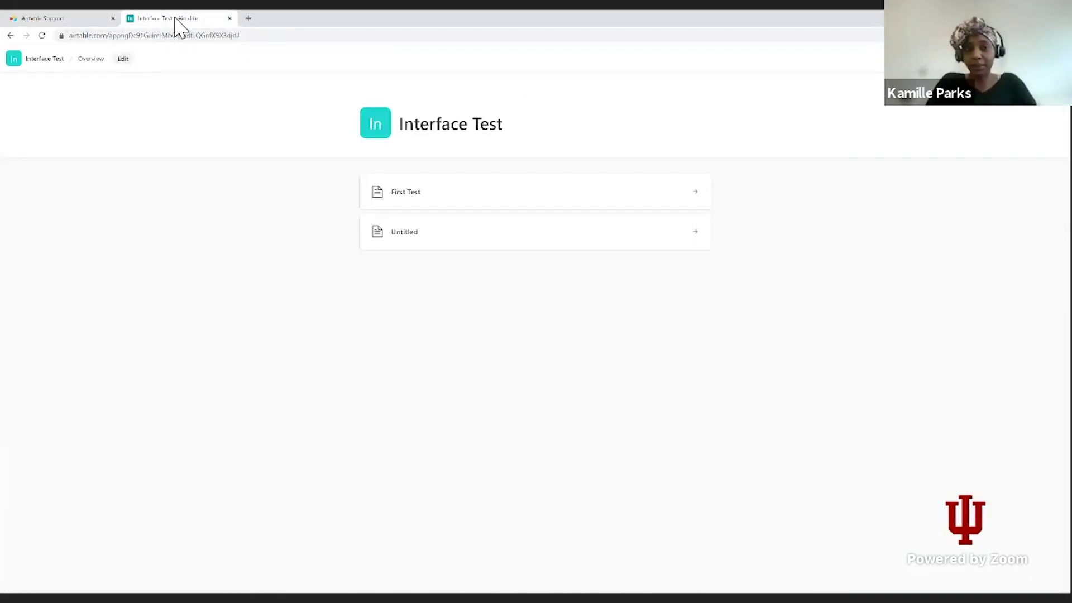
pyautogui.click(14, 58)
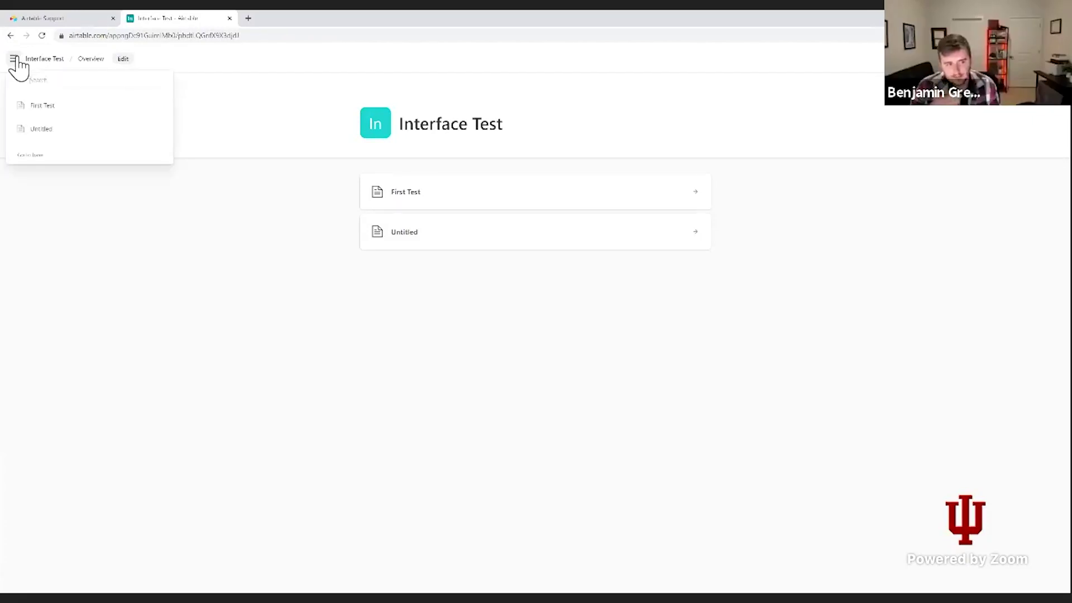
pyautogui.click(123, 60)
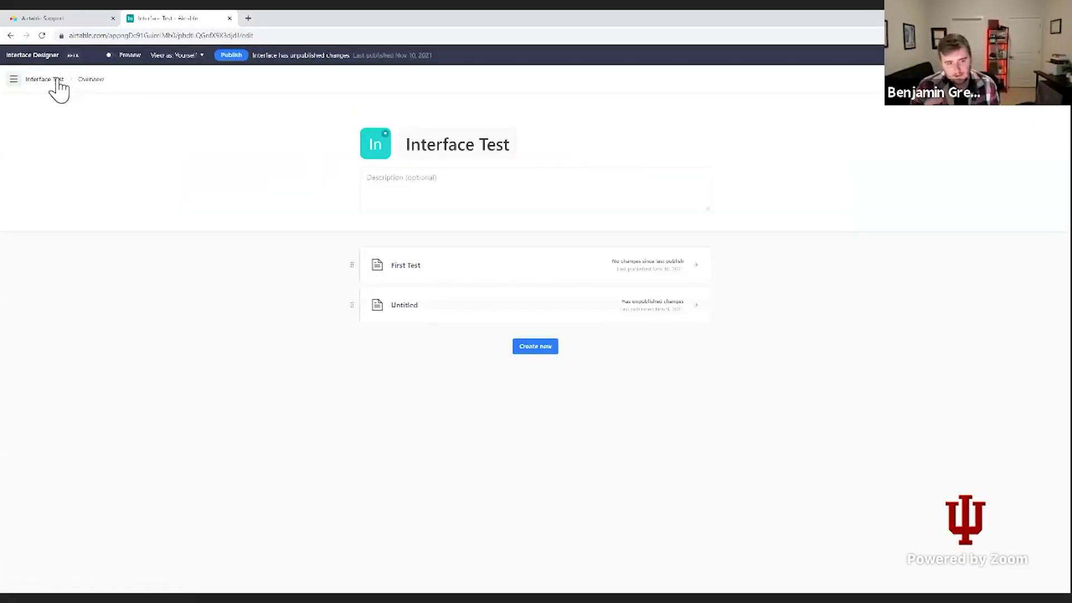
# Examine the layouts offered for a new interface page, preview the Dashboard layout, and leave without creating a page.
pyautogui.click(45, 83)
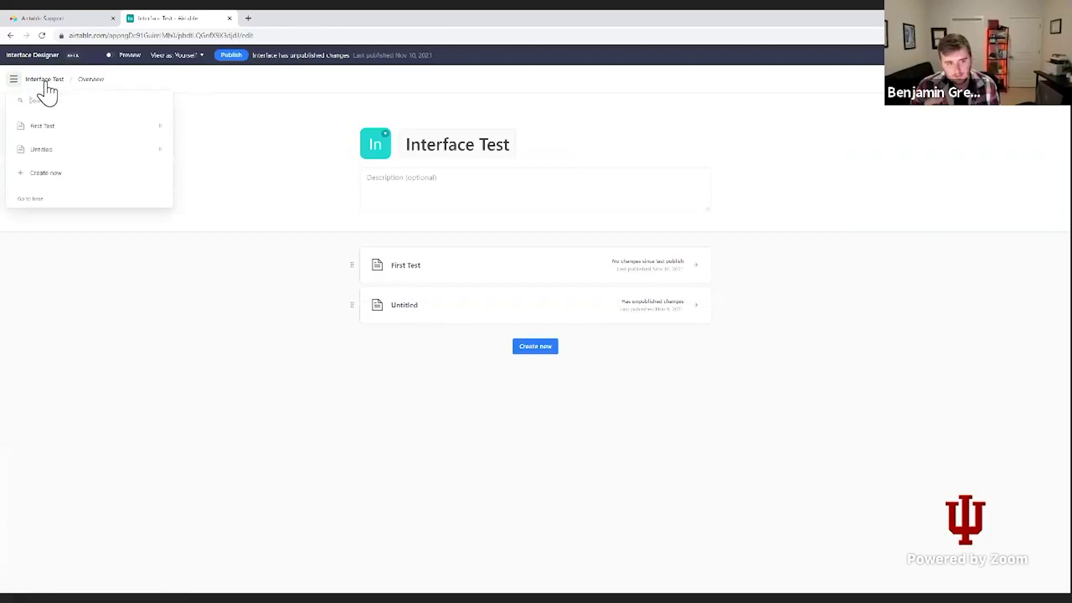
pyautogui.click(45, 175)
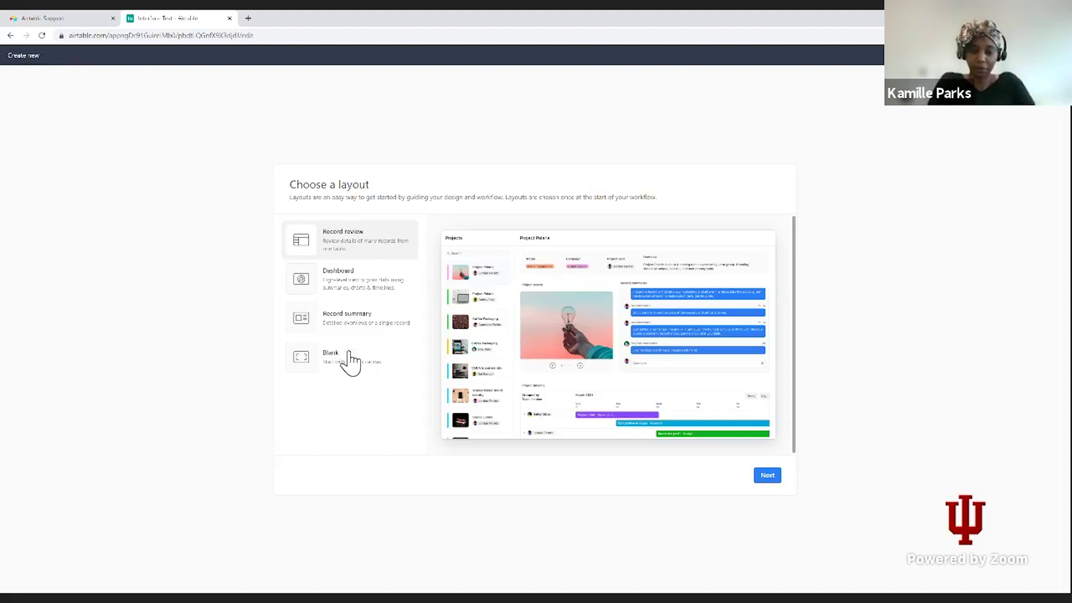
pyautogui.click(357, 287)
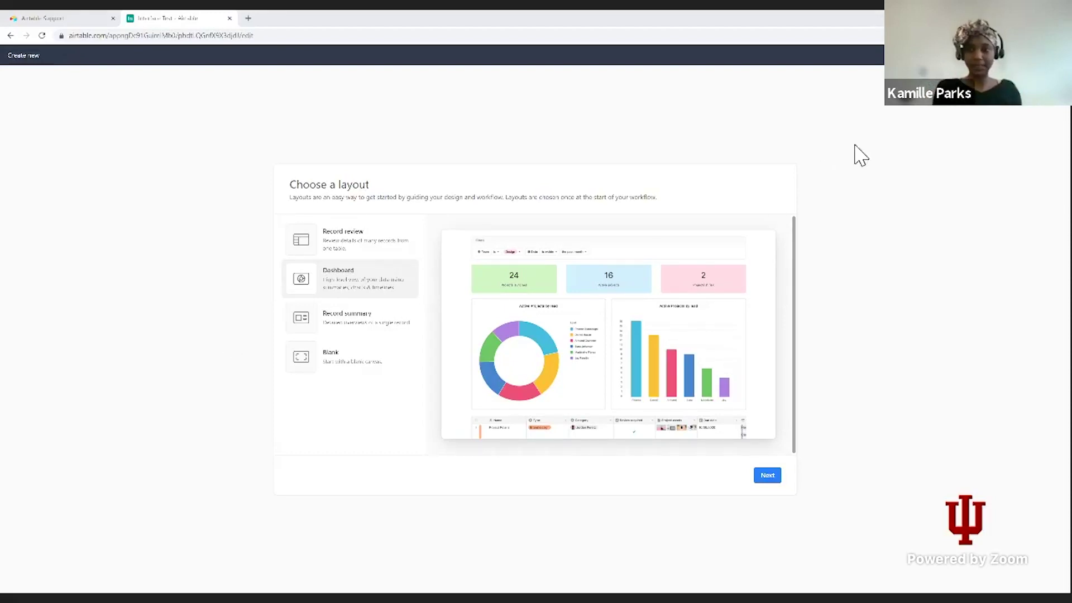
pyautogui.click(1056, 55)
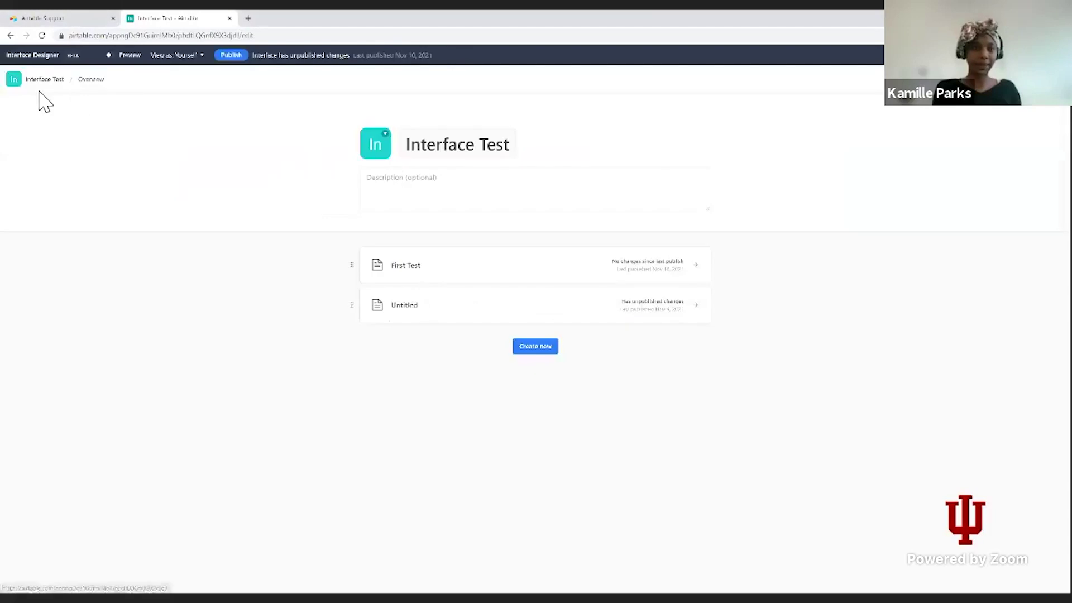
# Open the Untitled page for editing and set its Order Status filter to Pending.
pyautogui.click(14, 82)
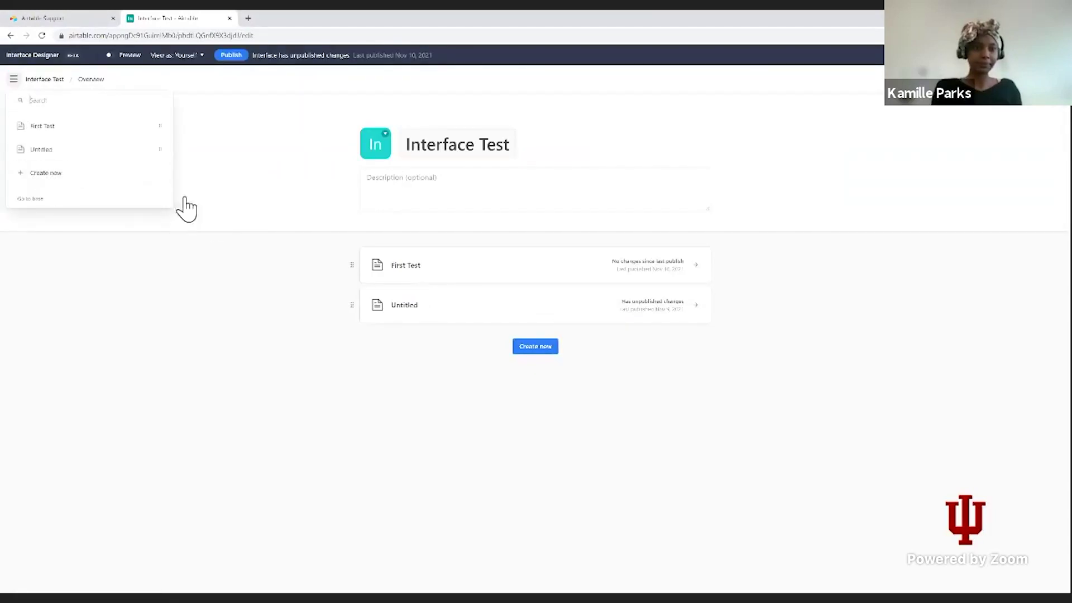
pyautogui.click(84, 152)
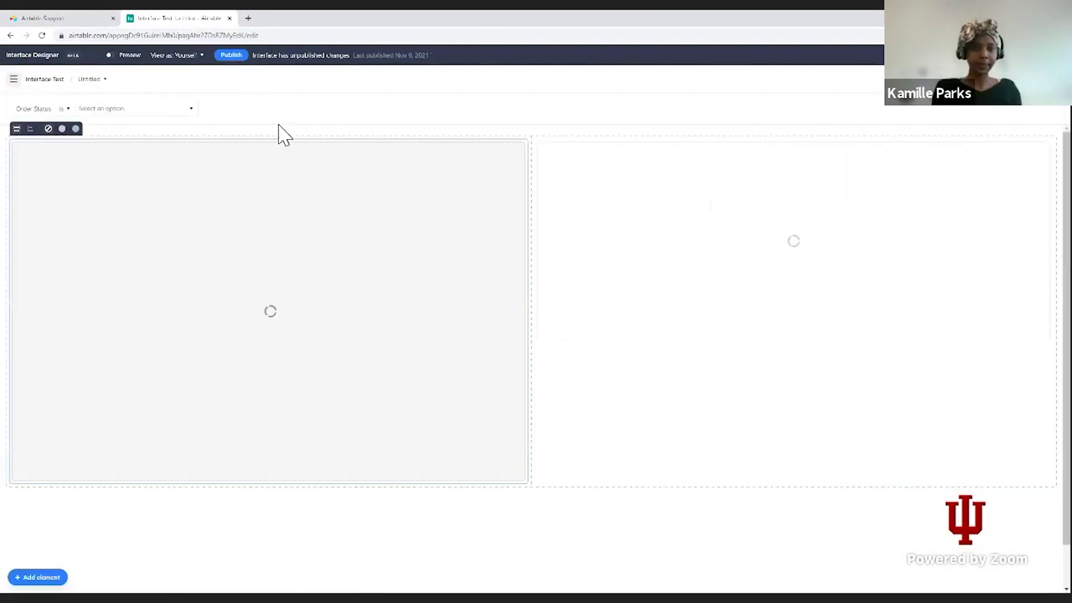
pyautogui.click(142, 117)
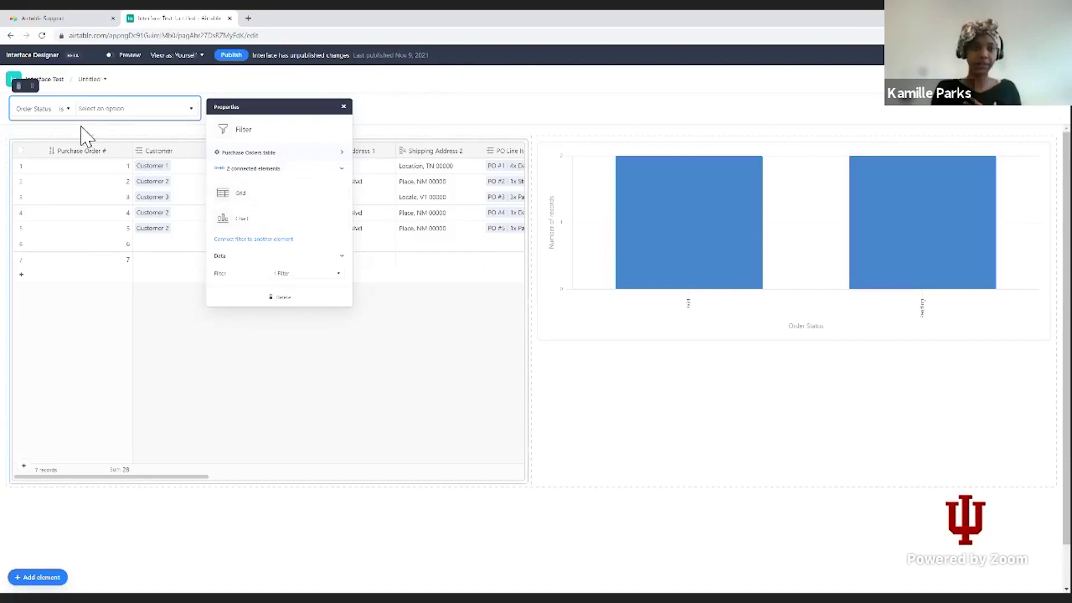
pyautogui.click(101, 109)
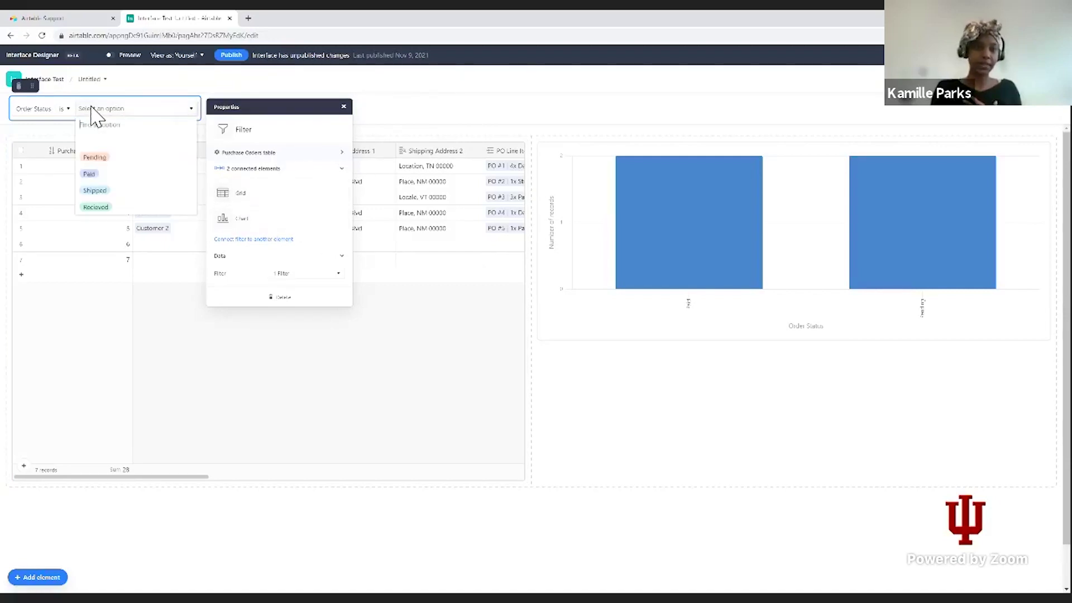
pyautogui.click(116, 161)
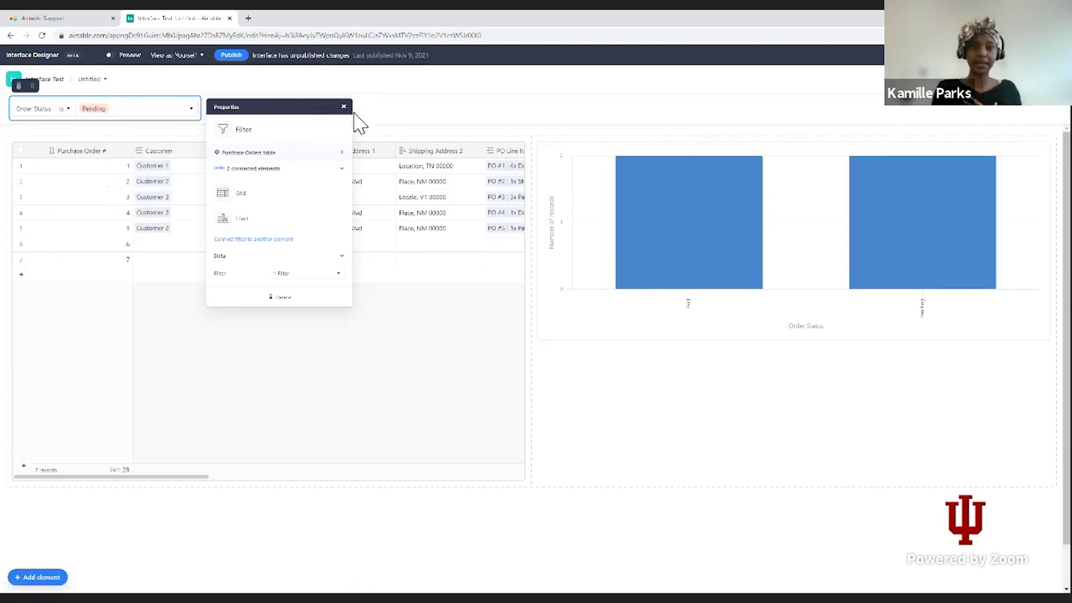
pyautogui.click(415, 132)
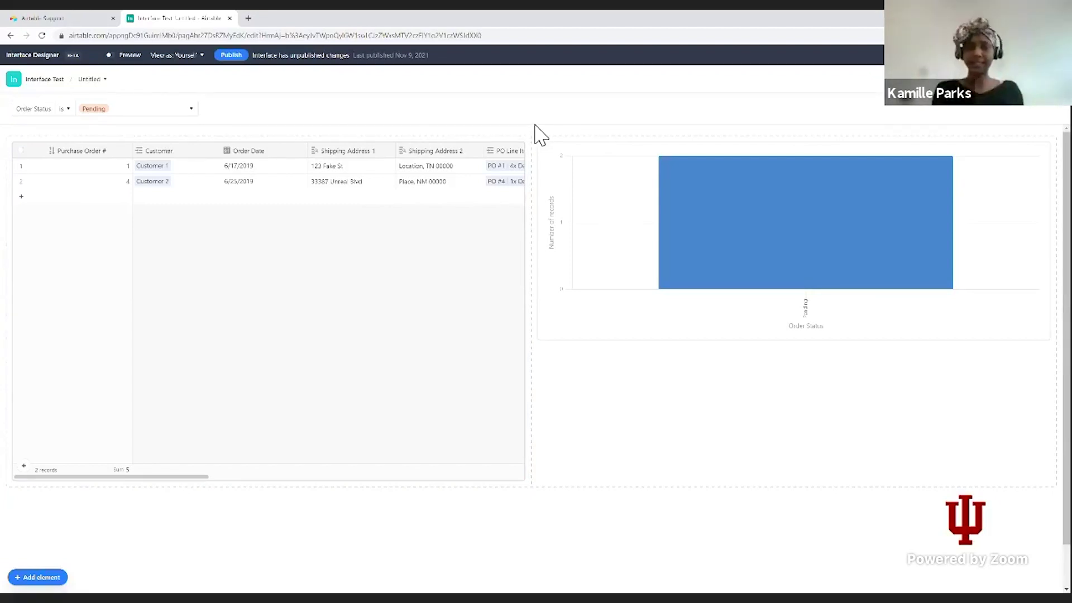
# Inspect the properties of the purchase orders grid and of the bar chart beside it.
pyautogui.click(322, 236)
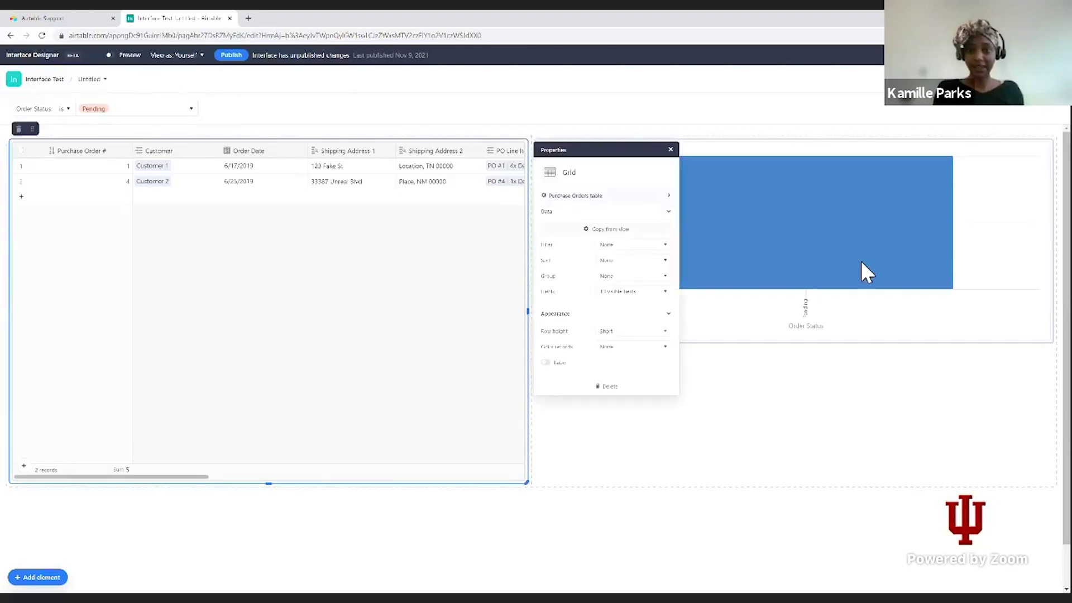
pyautogui.click(845, 293)
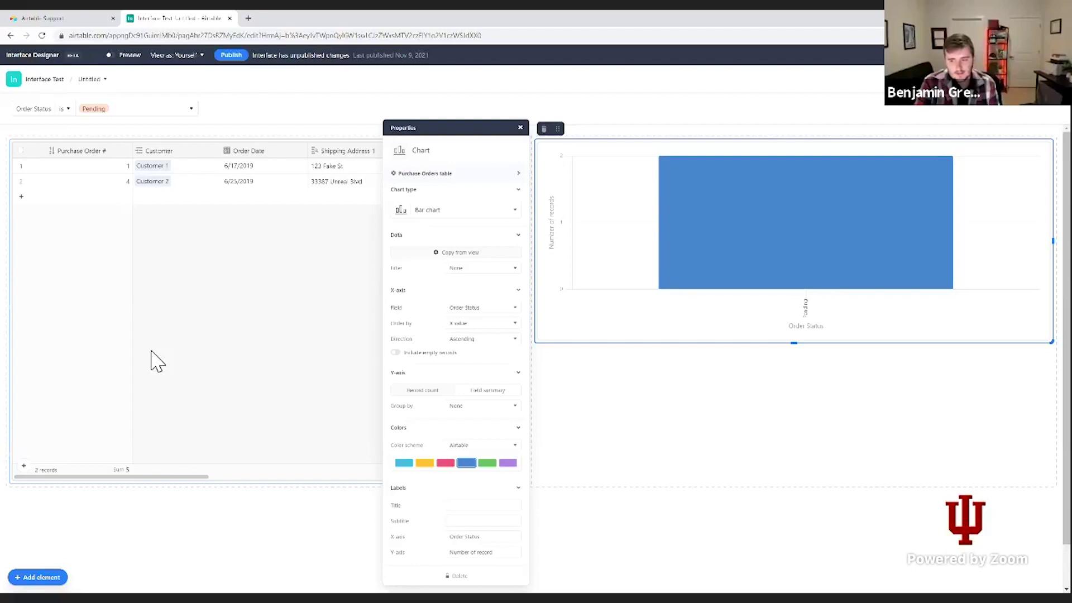
pyautogui.click(252, 120)
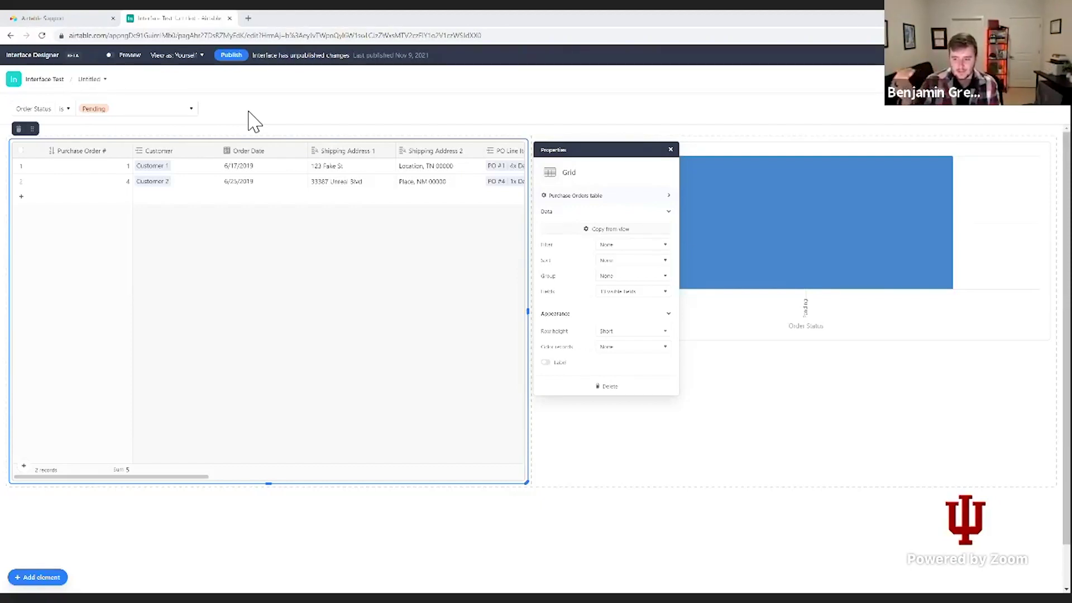
# Open the First Test page for editing and look over its record layout down to the Order Total.
pyautogui.click(36, 67)
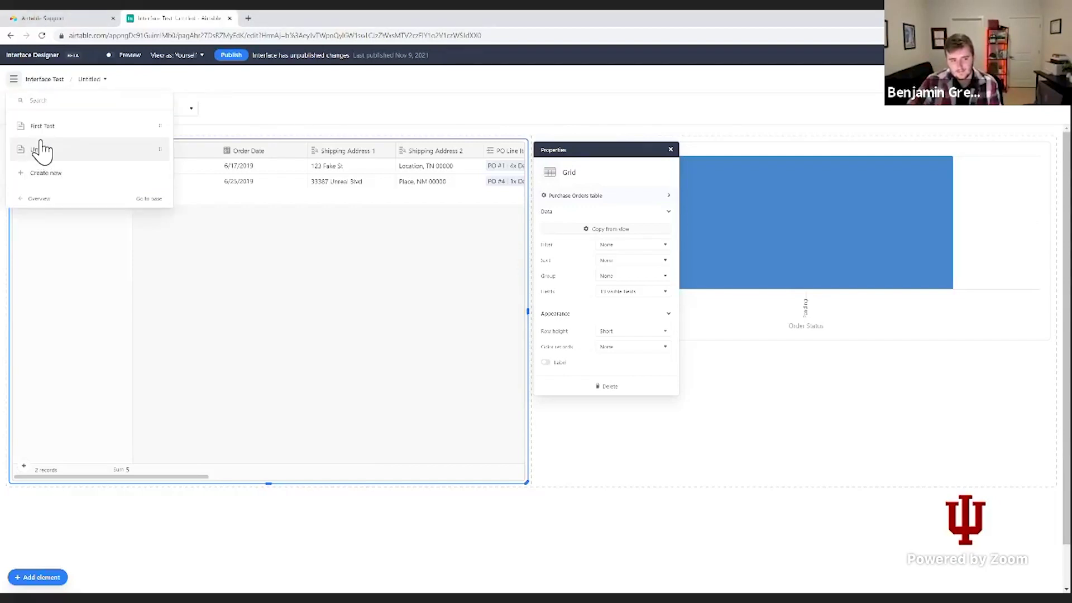
pyautogui.click(43, 128)
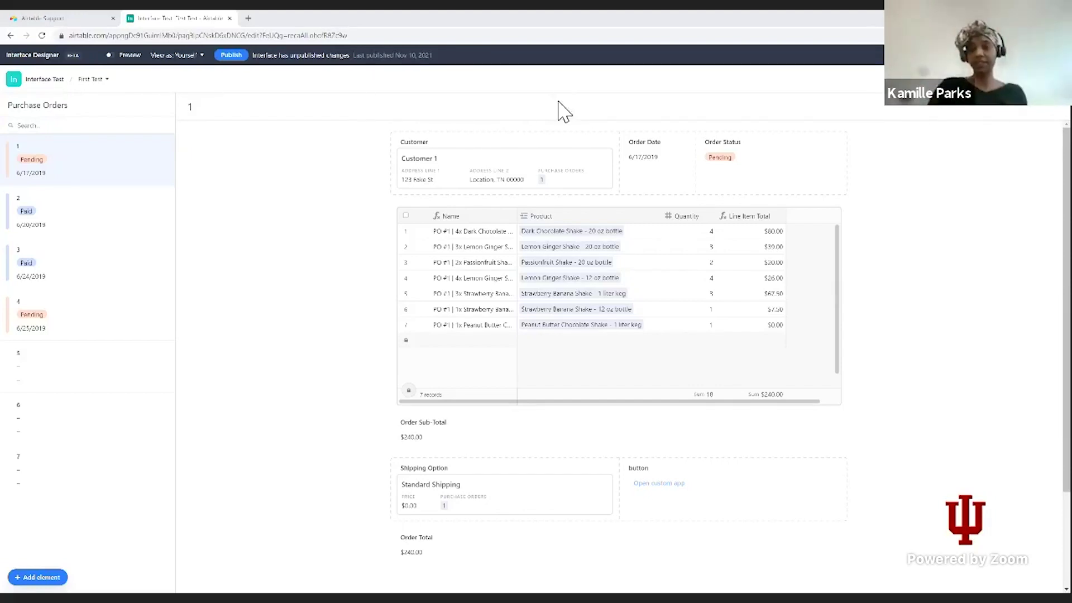
pyautogui.click(505, 161)
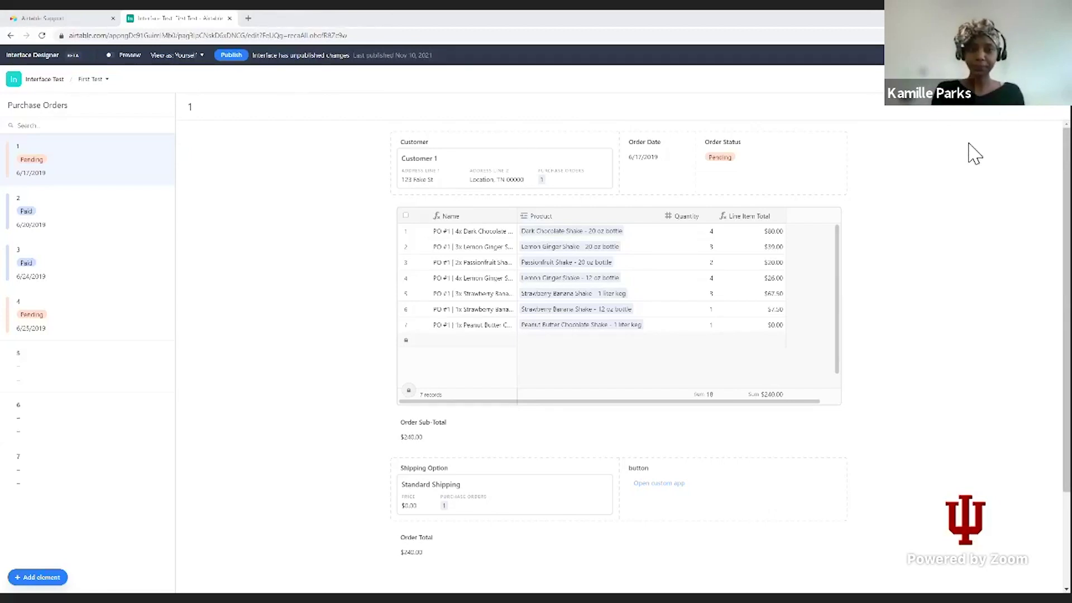
pyautogui.scroll(-2, 450, 260)
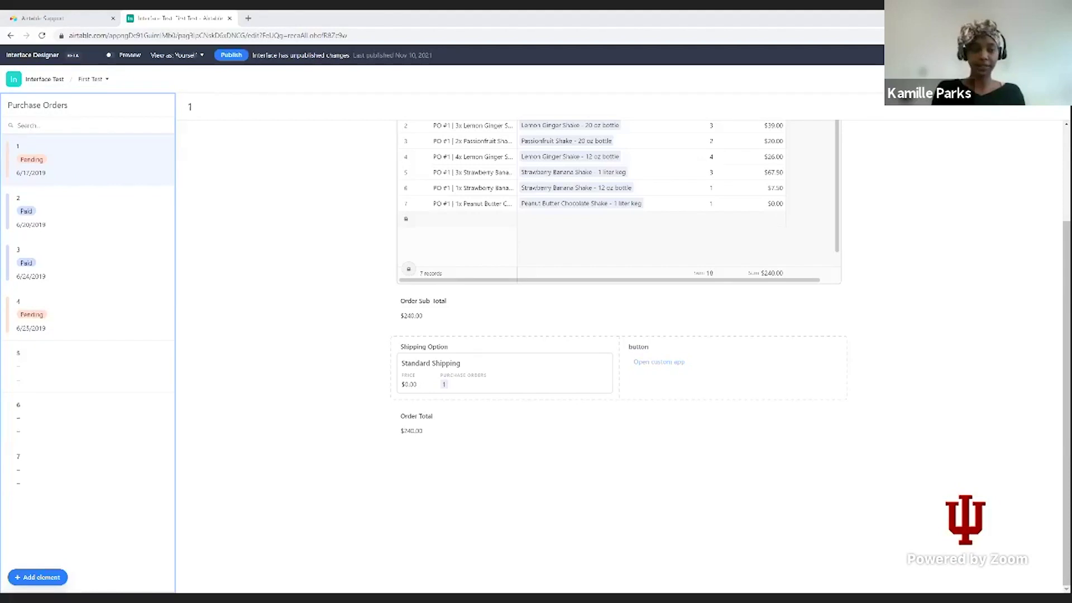
# Examine the elements that can be added to the page, both for the Record list and under All elements.
pyautogui.click(38, 577)
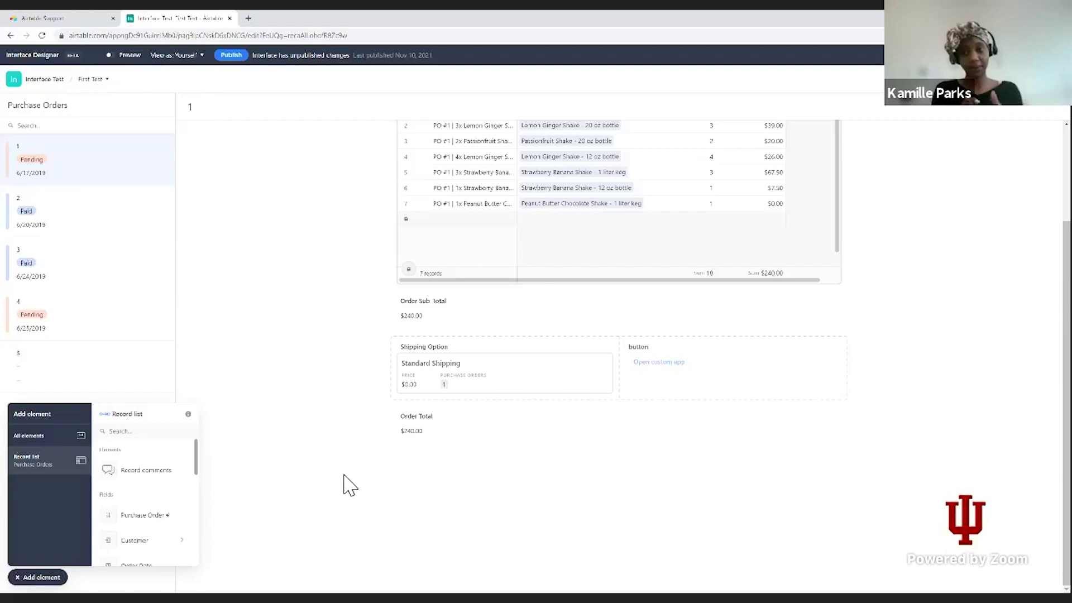
pyautogui.scroll(2, 350, 485)
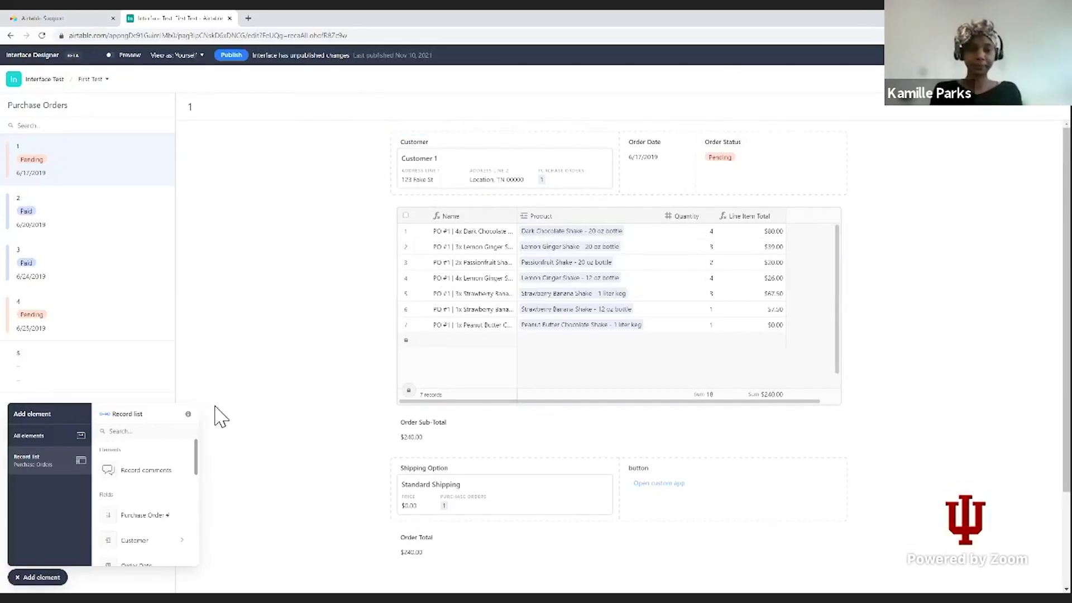
pyautogui.click(49, 437)
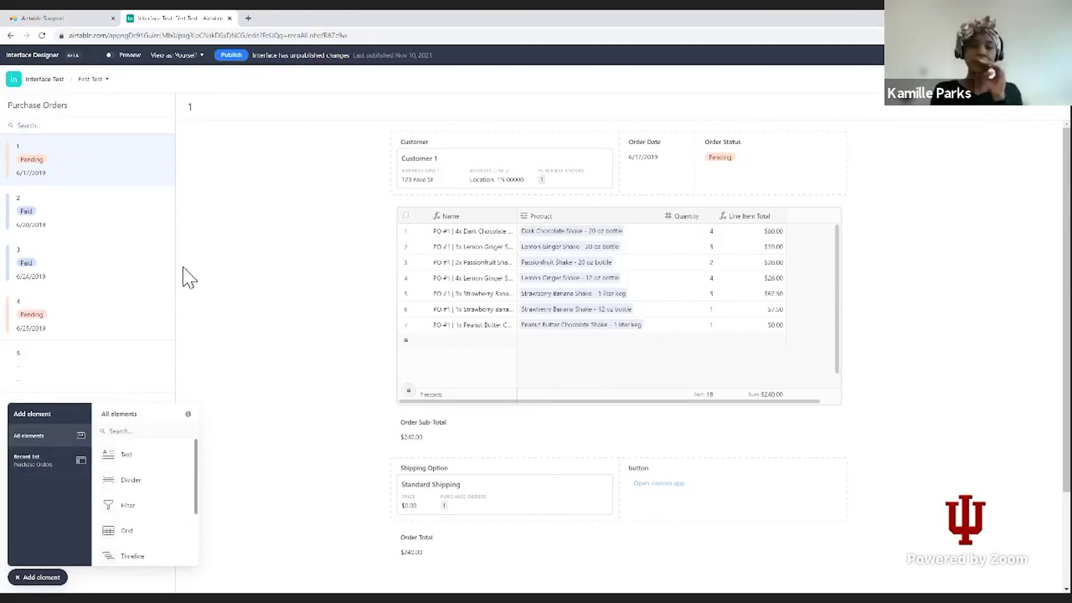
# Inspect the properties of the Order Status field and close the list of addable elements.
pyautogui.click(564, 143)
pyautogui.click(804, 152)
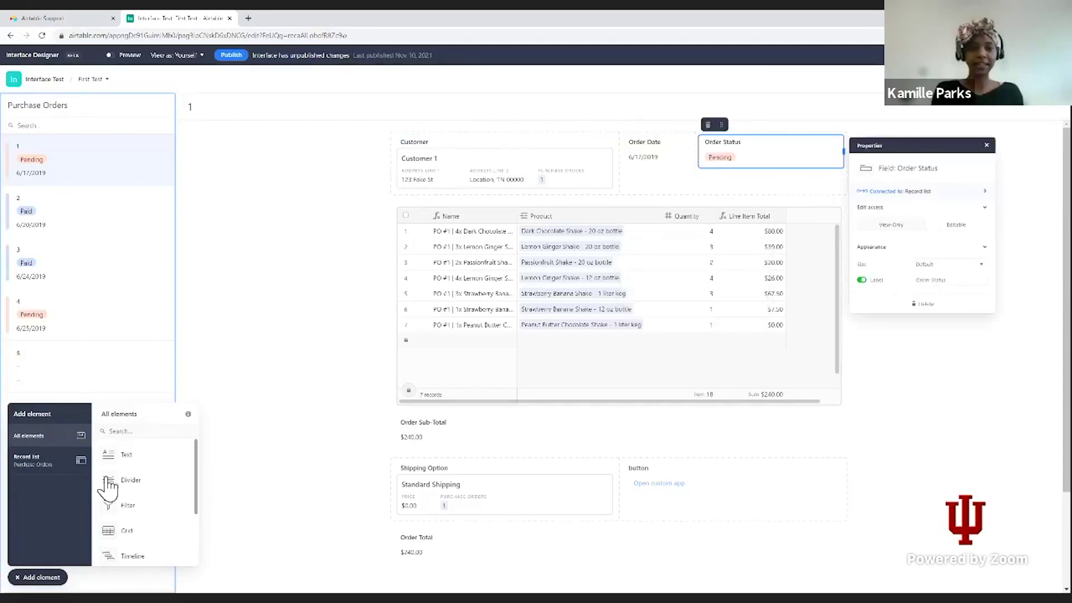
pyautogui.click(37, 577)
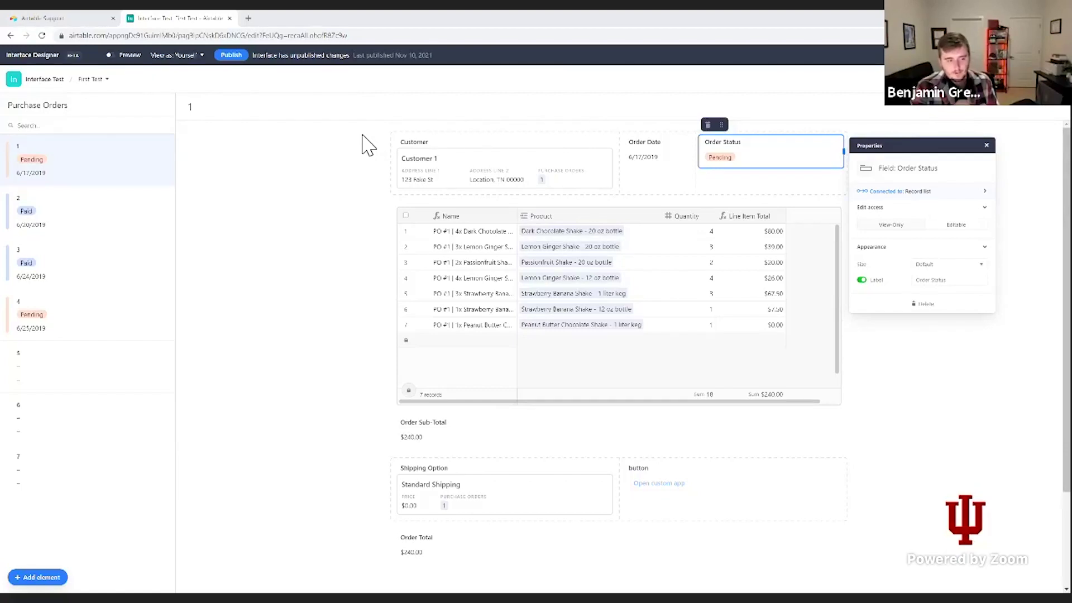
# Open the websites retool.com and jetadmin.io in two new browser tabs.
pyautogui.click(248, 19)
pyautogui.write('retool')
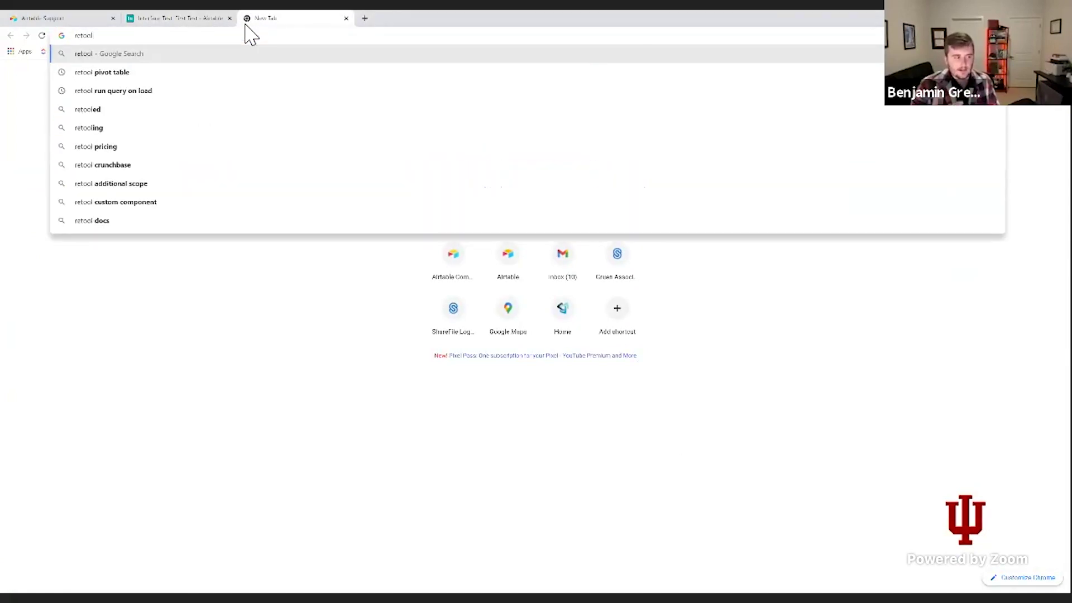
pyautogui.write('.com')
pyautogui.press('Return')
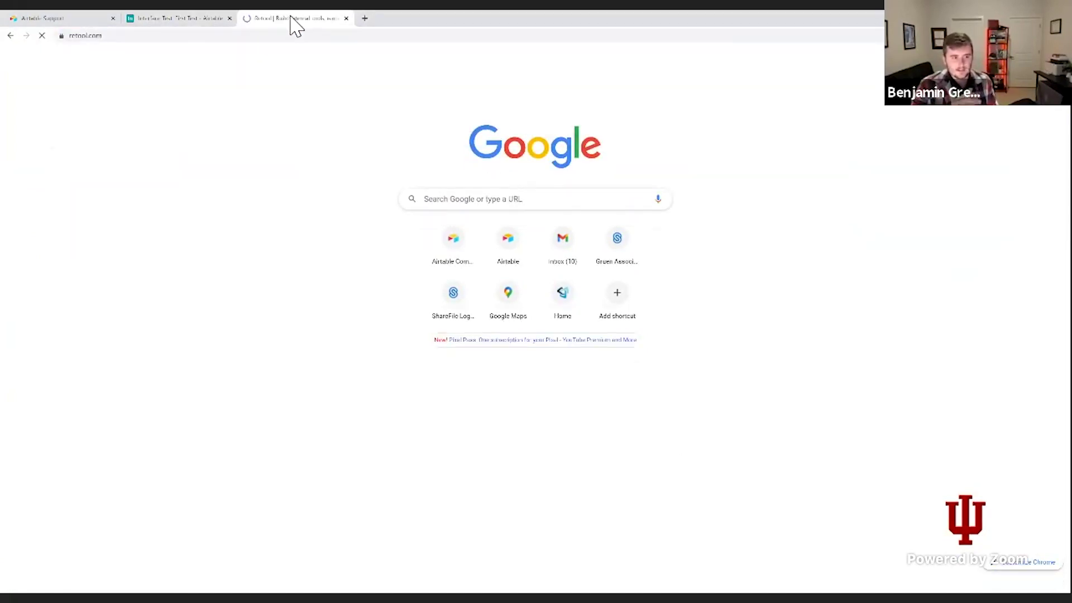
pyautogui.hotkey('ctrl', 't')
pyautogui.write('jet')
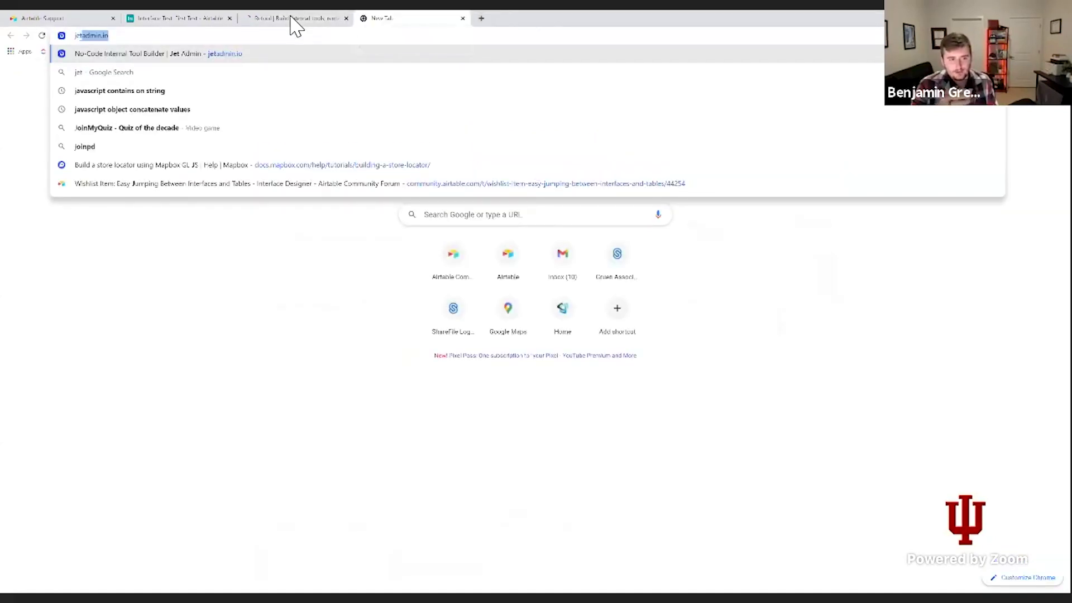
pyautogui.write('admin.io')
pyautogui.press('Return')
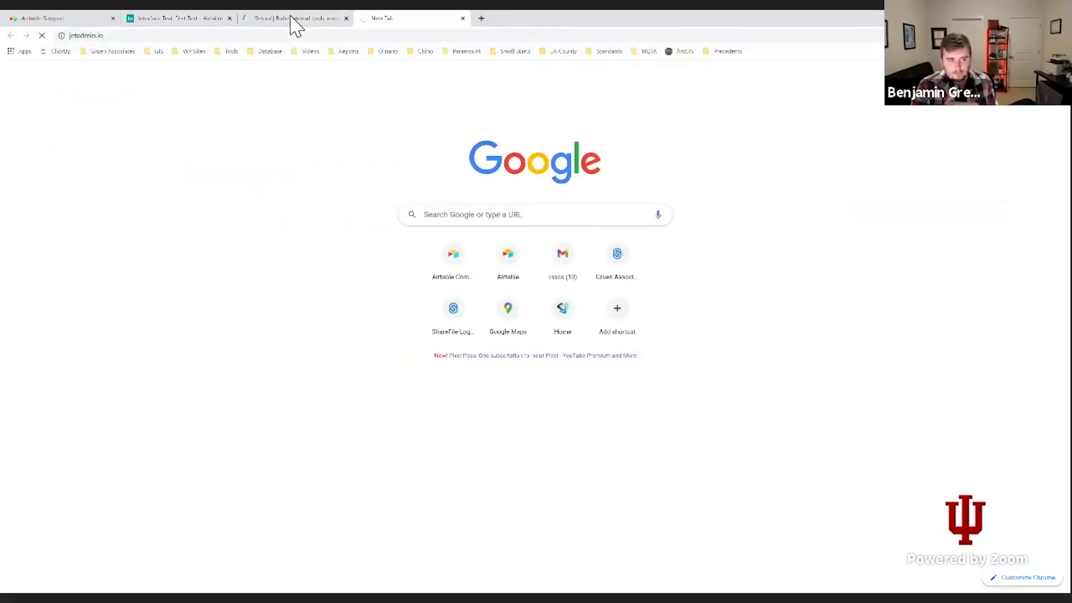
# Look over the Retool home page and its app-builder preview, comparing it with the First Test interface.
pyautogui.click(271, 20)
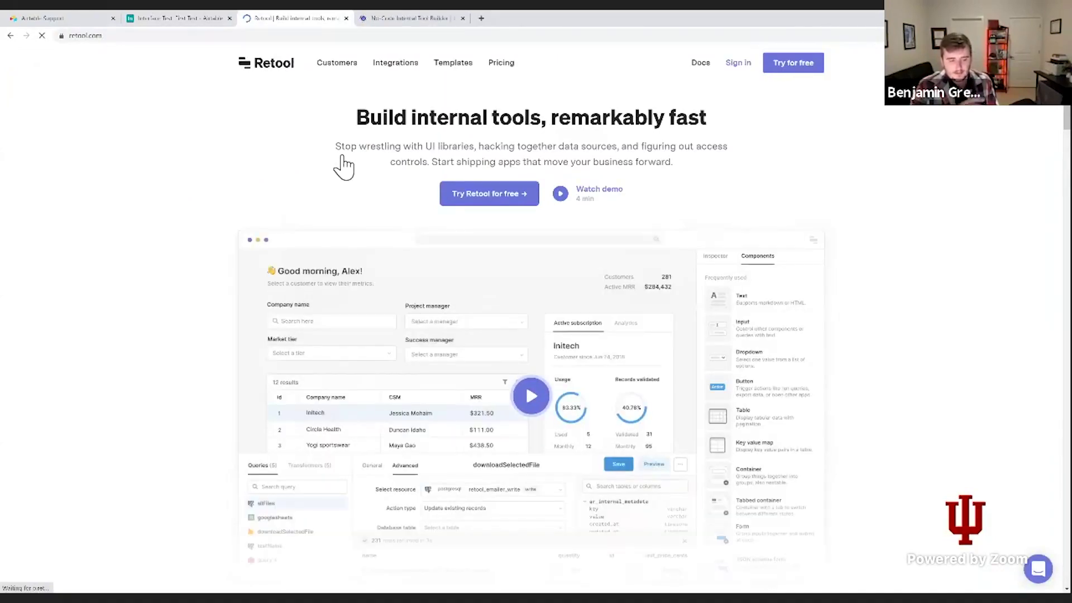
pyautogui.scroll(-1, 344, 166)
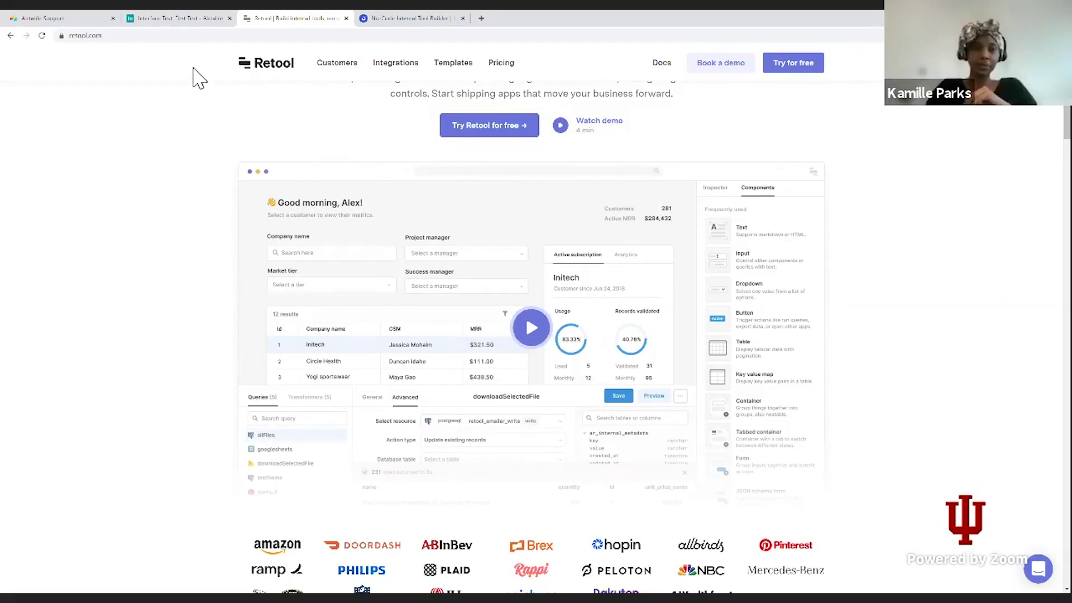
pyautogui.click(196, 19)
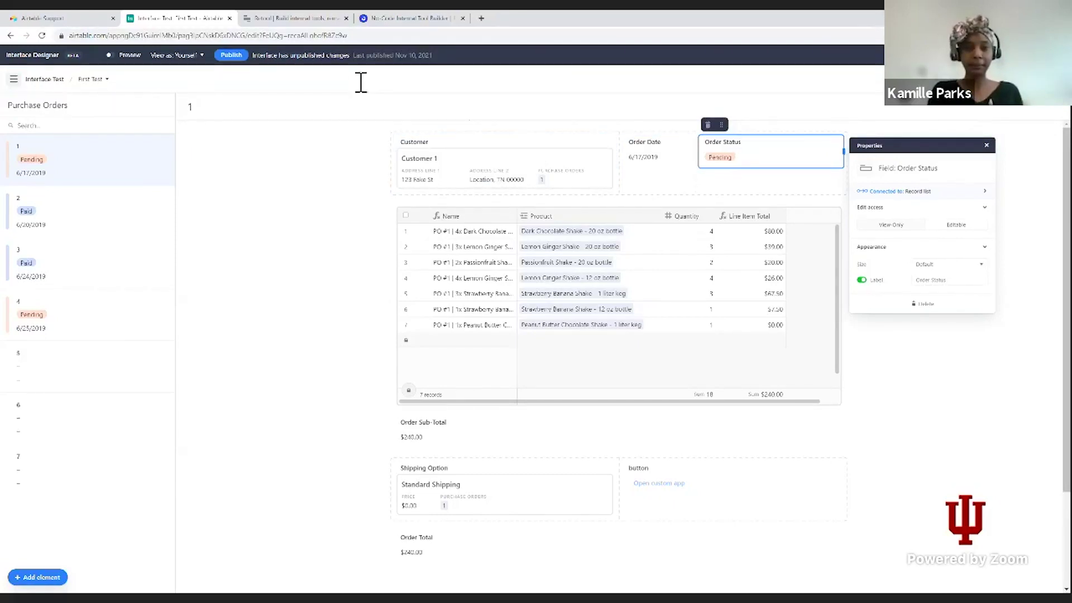
pyautogui.click(288, 20)
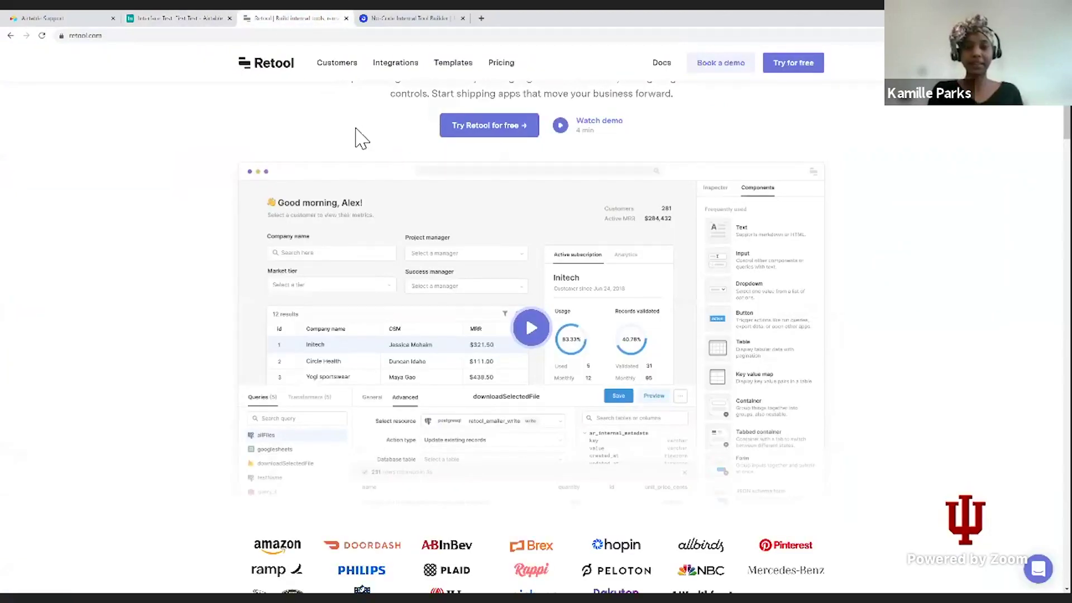
pyautogui.scroll(2, 357, 137)
pyautogui.scroll(-1, 363, 134)
pyautogui.scroll(1, 300, 110)
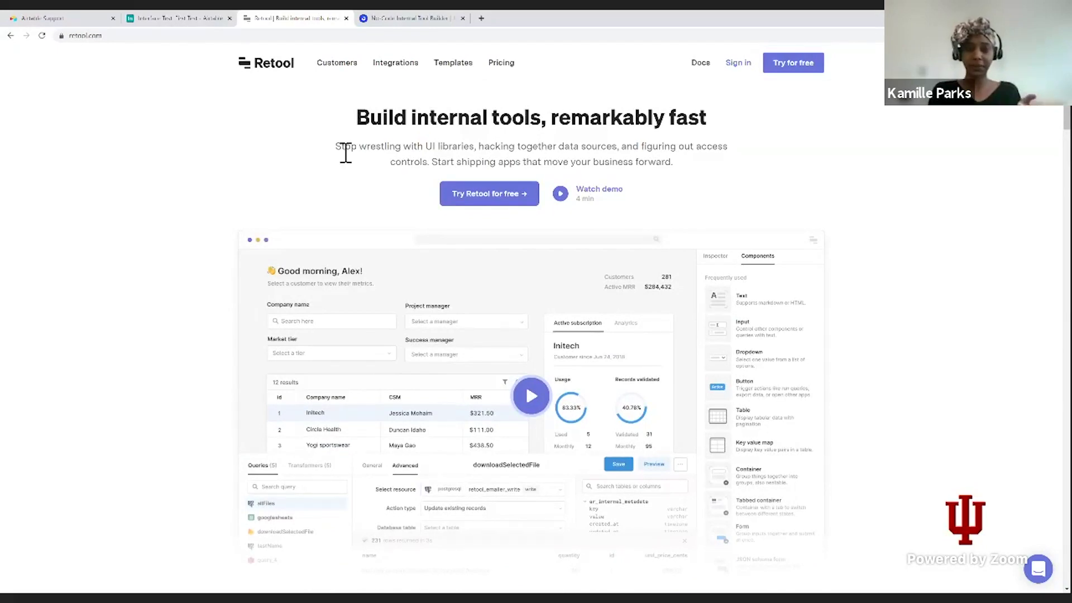
# Look over the Jet Admin home page down to its Visual Builder demo video.
pyautogui.click(363, 19)
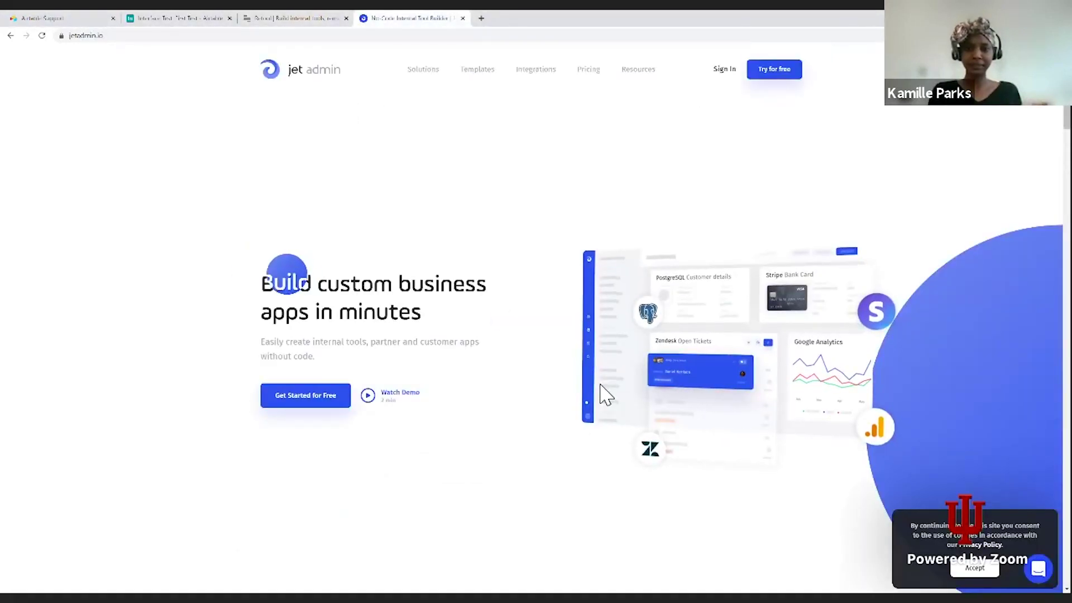
pyautogui.scroll(-6, 605, 394)
pyautogui.scroll(-4, 603, 395)
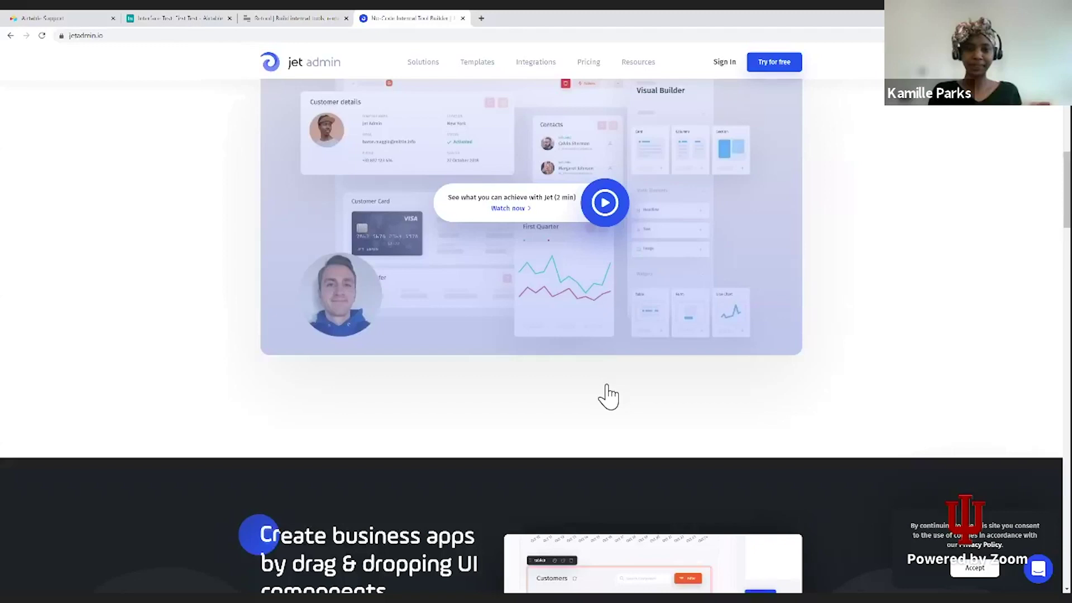
pyautogui.scroll(1, 530, 307)
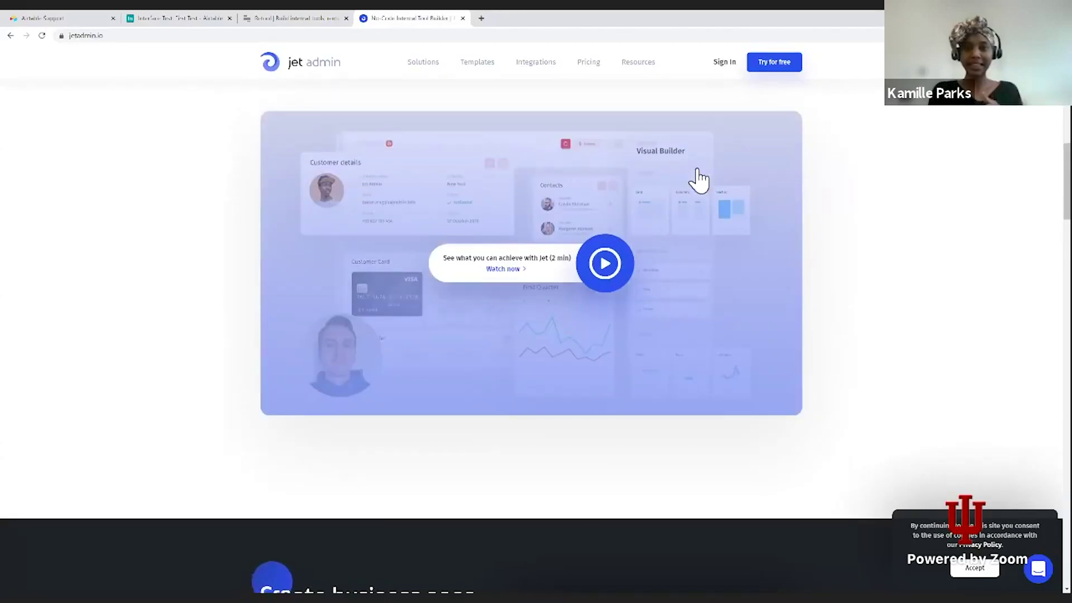
# Review the Retool home page once more and switch back to the First Test page in Airtable.
pyautogui.click(317, 20)
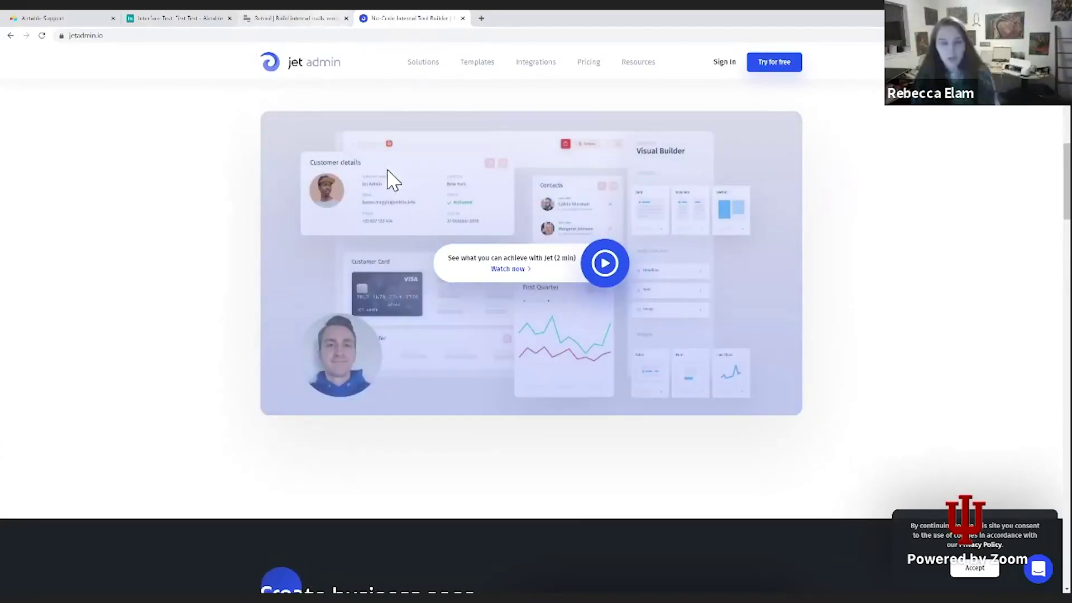
pyautogui.scroll(-2, 500, 162)
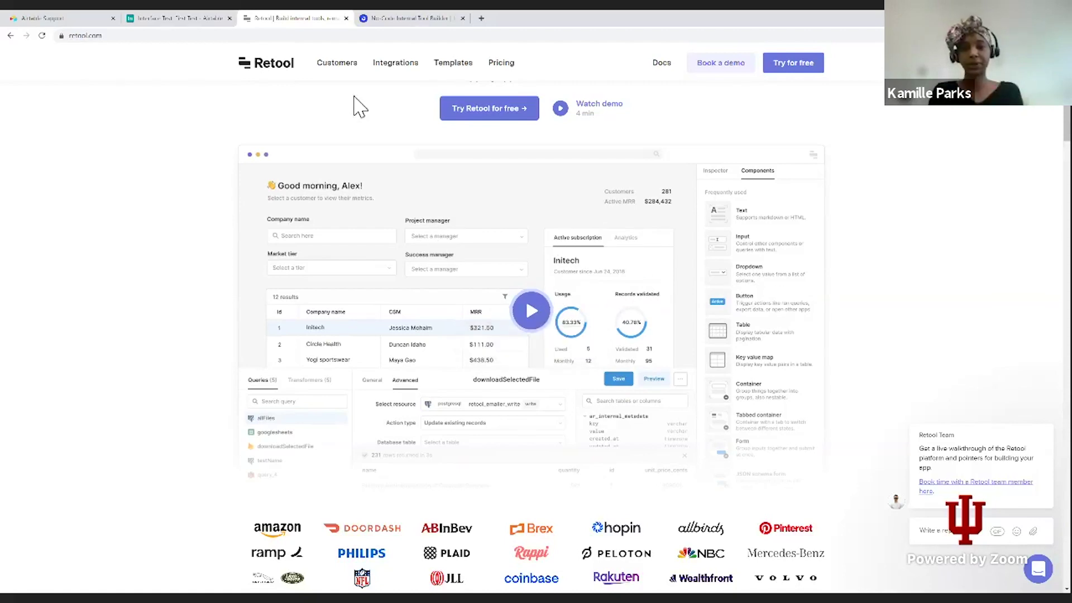
pyautogui.click(174, 19)
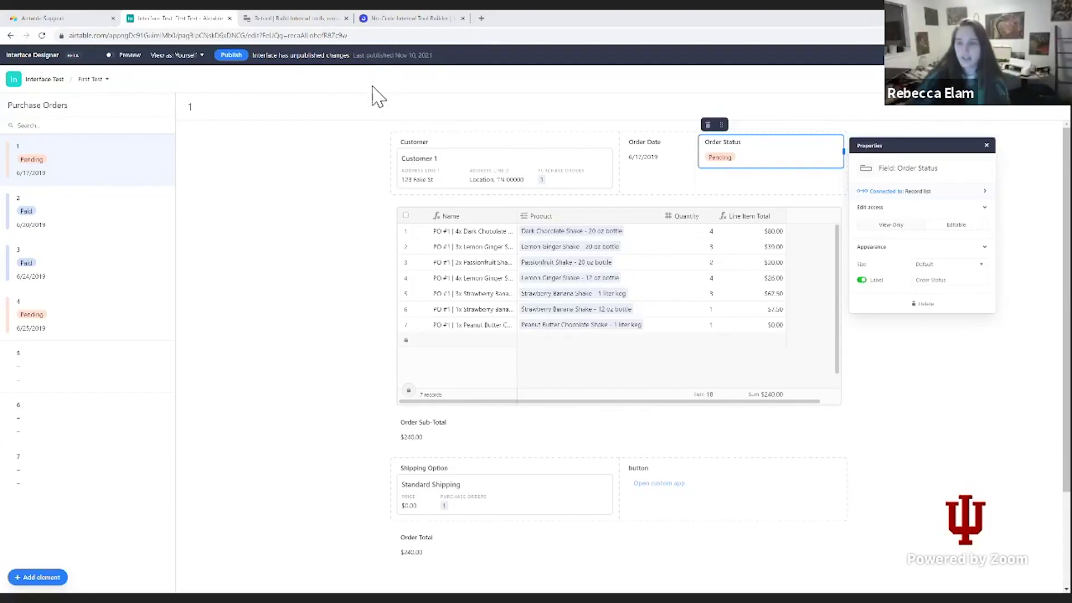
pyautogui.scroll(-2, 359, 175)
pyautogui.scroll(2, 359, 175)
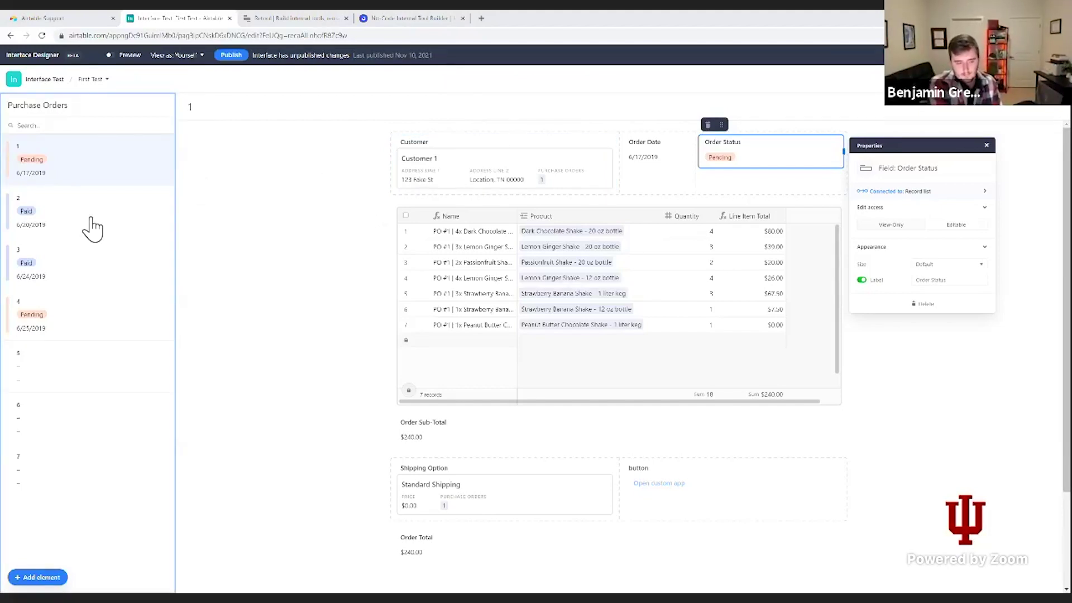
# Show purchase order 4 from the record list, inspect the list's properties and close them.
pyautogui.click(102, 283)
pyautogui.click(103, 282)
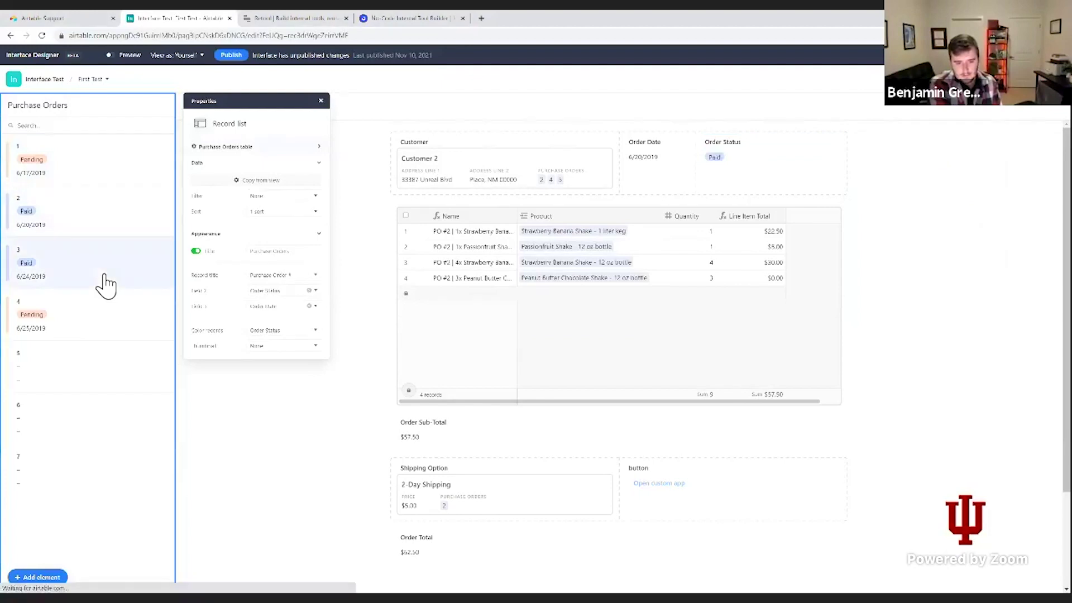
pyautogui.click(104, 337)
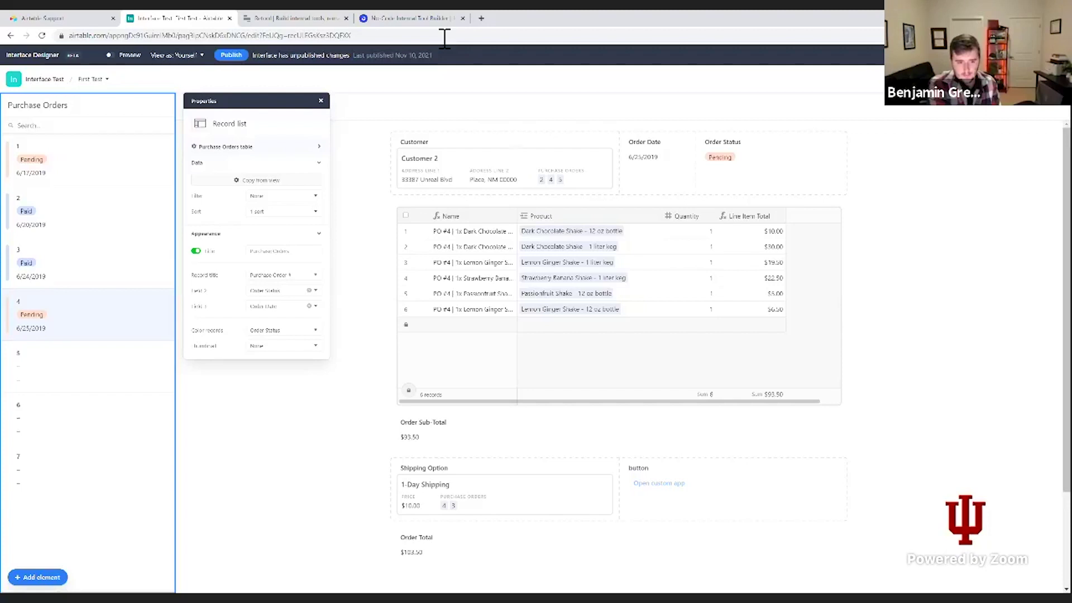
pyautogui.click(321, 101)
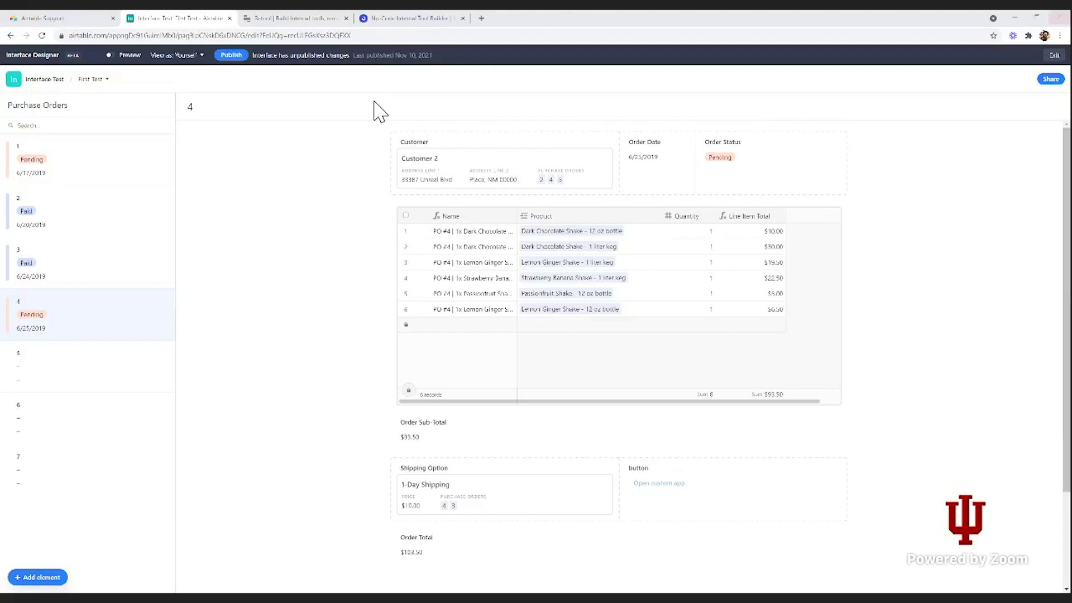
# Inspect the properties and width handle of the Customer field, then close its properties.
pyautogui.scroll(-3, 402, 218)
pyautogui.scroll(3, 403, 219)
pyautogui.click(513, 158)
pyautogui.click(549, 162)
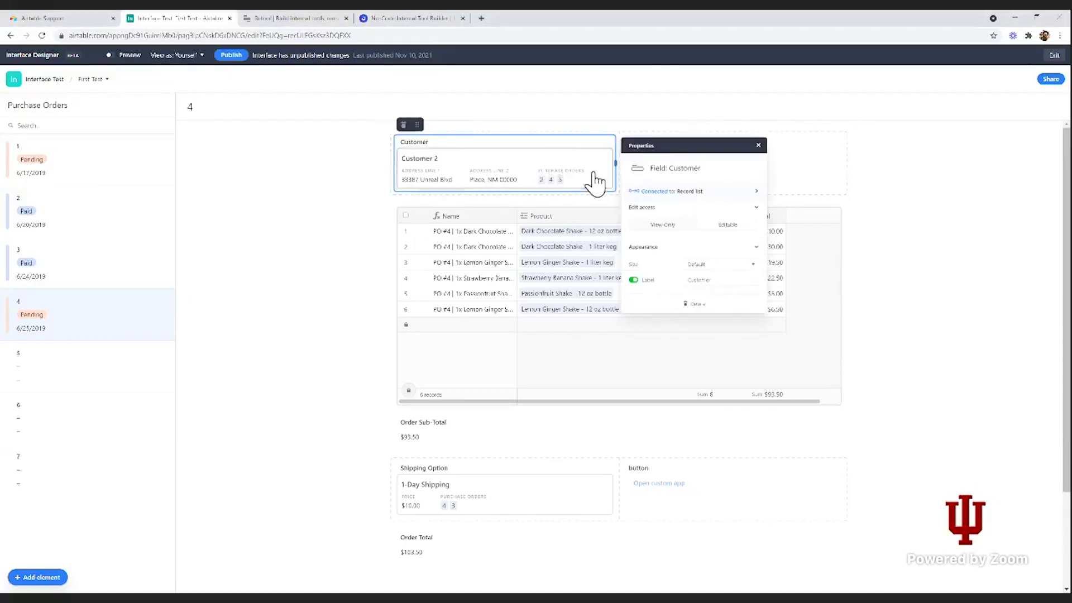
pyautogui.moveTo(616, 163)
pyautogui.mouseDown()
pyautogui.moveTo(653, 163)
pyautogui.moveTo(491, 172)
pyautogui.moveTo(651, 168)
pyautogui.moveTo(615, 163)
pyautogui.mouseUp()
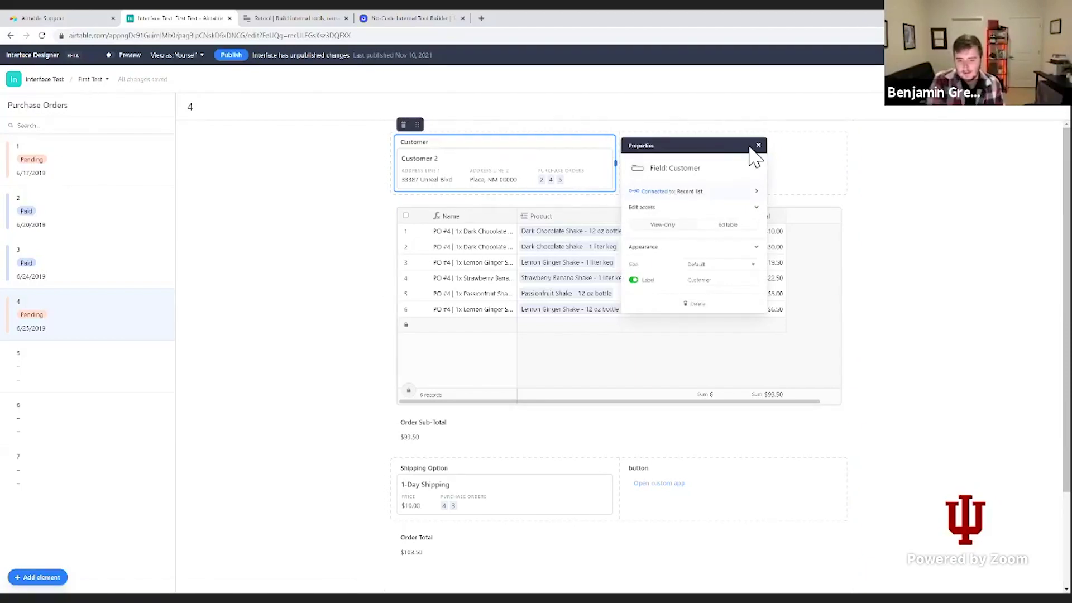
pyautogui.click(757, 146)
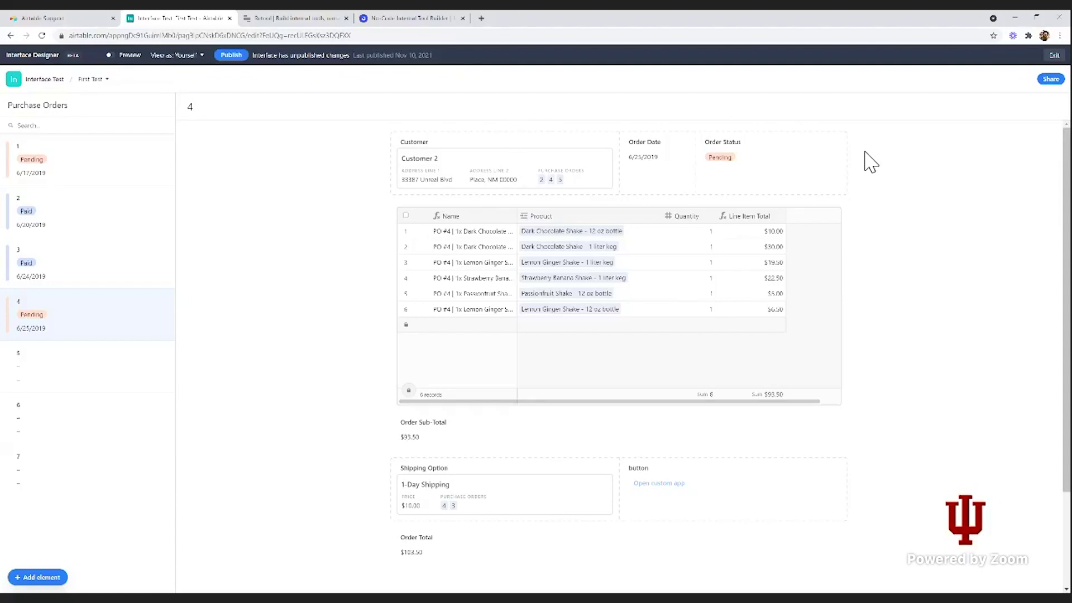
# Exit the interface editor to the underlying base and reopen Interface Test from the base's Interfaces list.
pyautogui.scroll(-2, 830, 223)
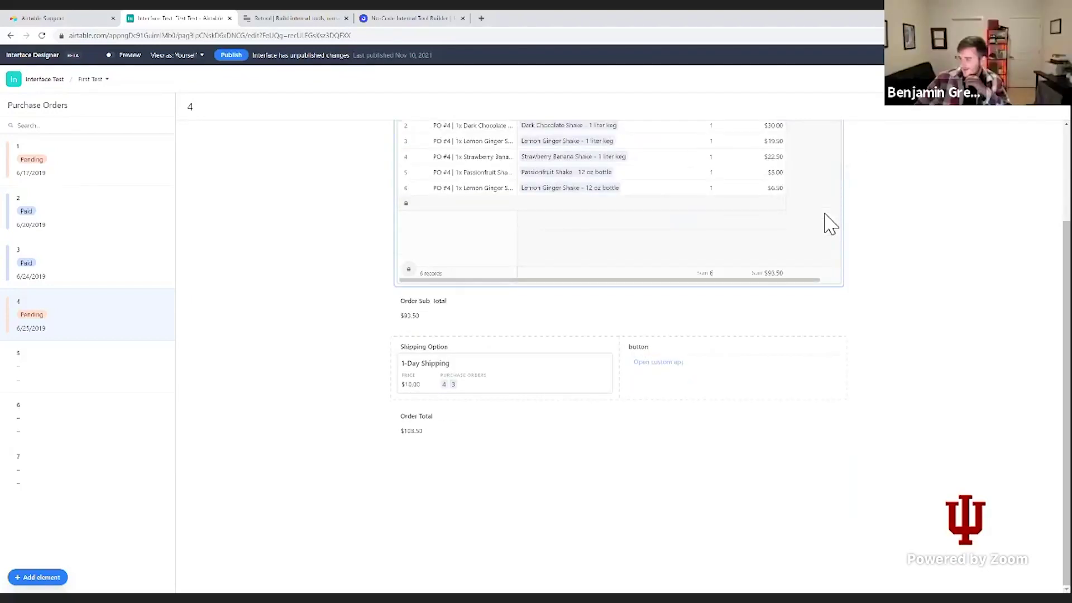
pyautogui.scroll(2, 830, 223)
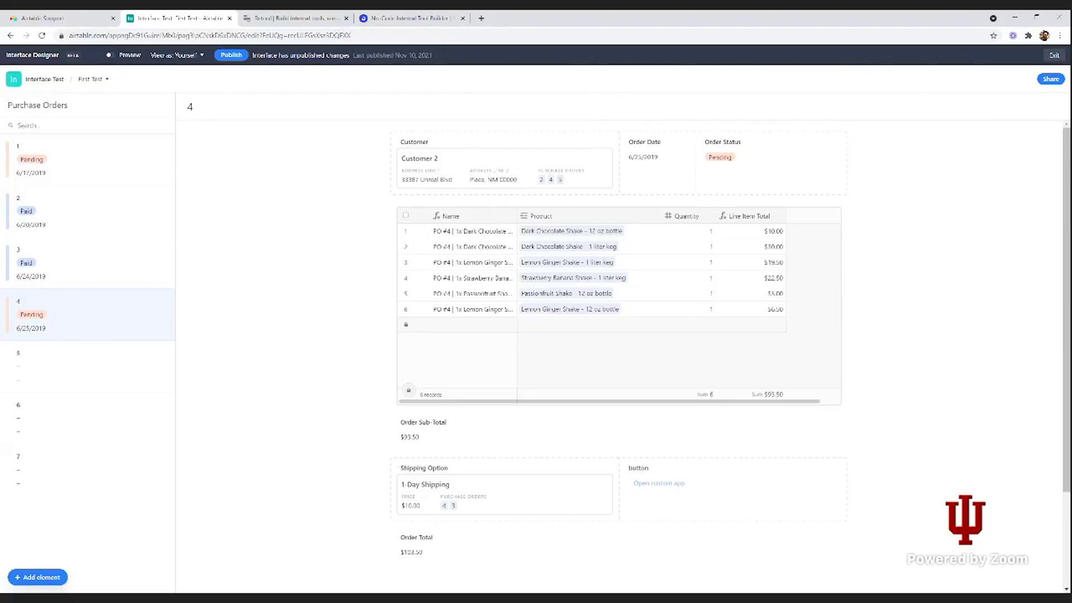
pyautogui.click(1054, 55)
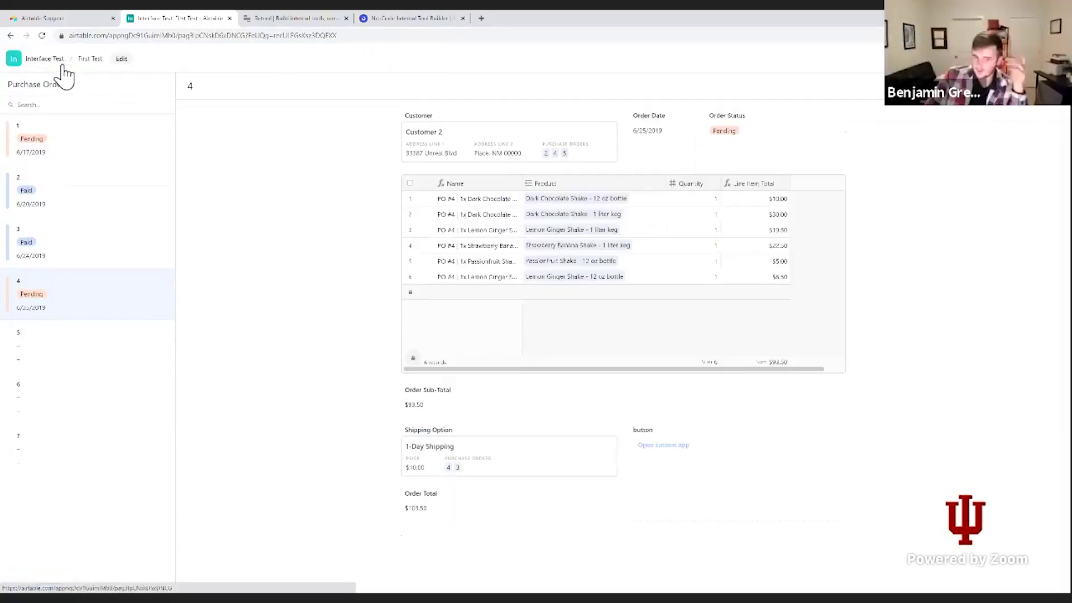
pyautogui.click(14, 58)
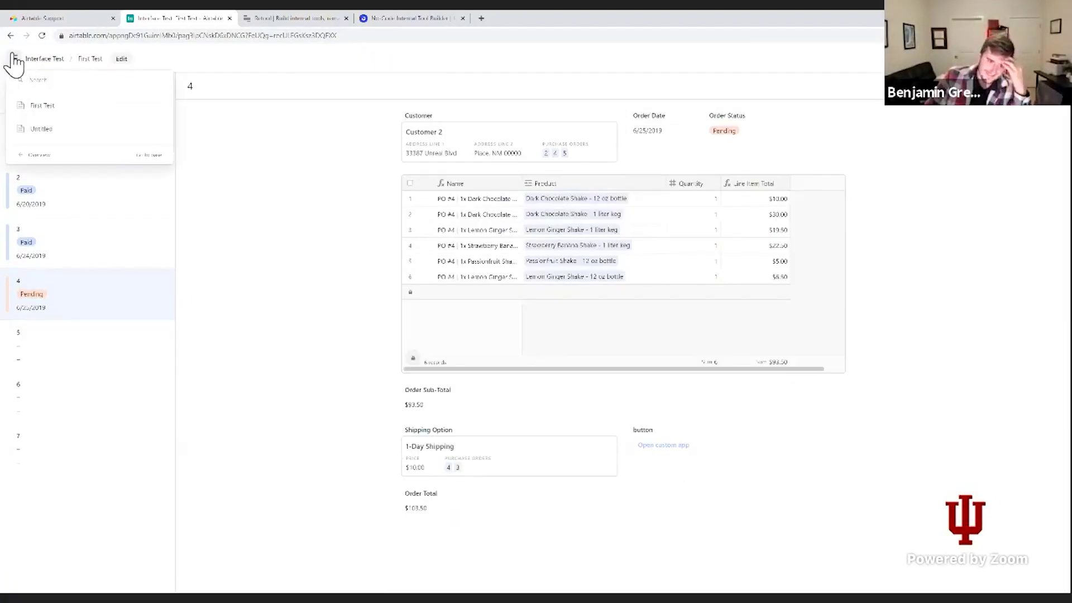
pyautogui.click(164, 159)
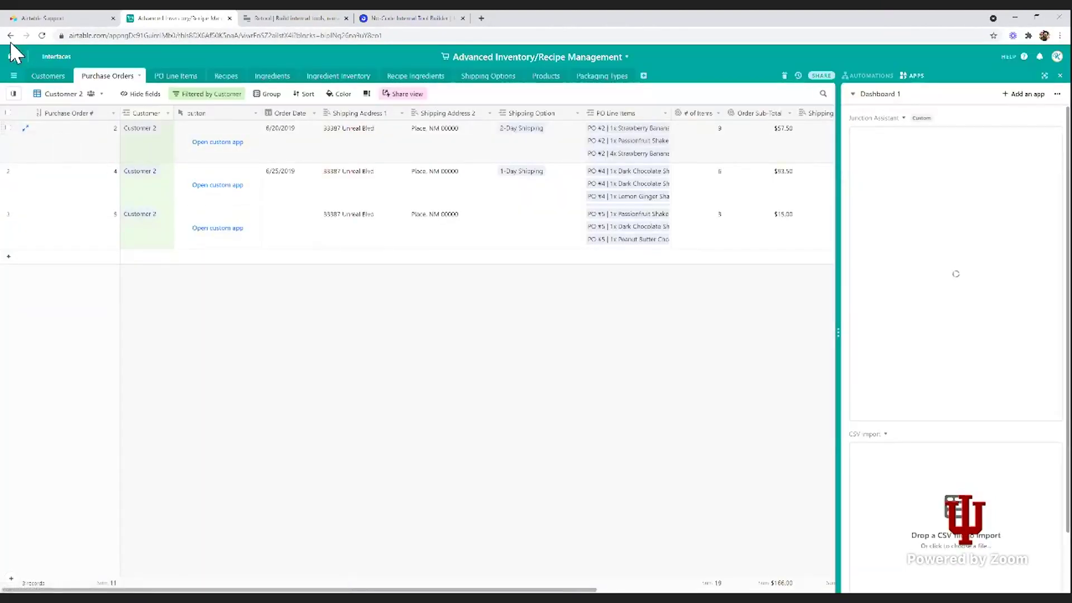
pyautogui.click(55, 56)
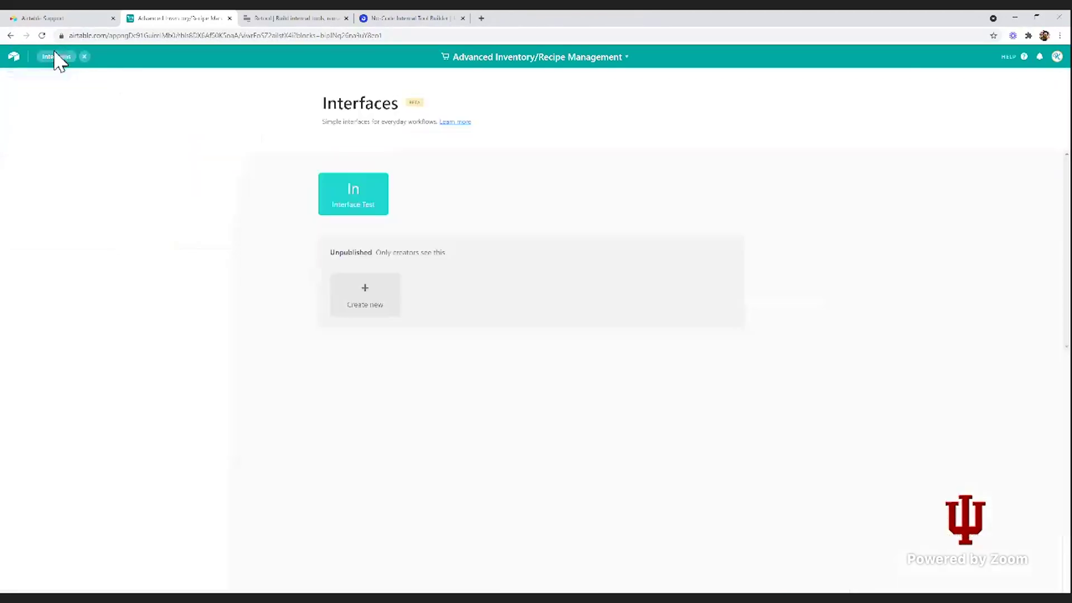
pyautogui.click(391, 202)
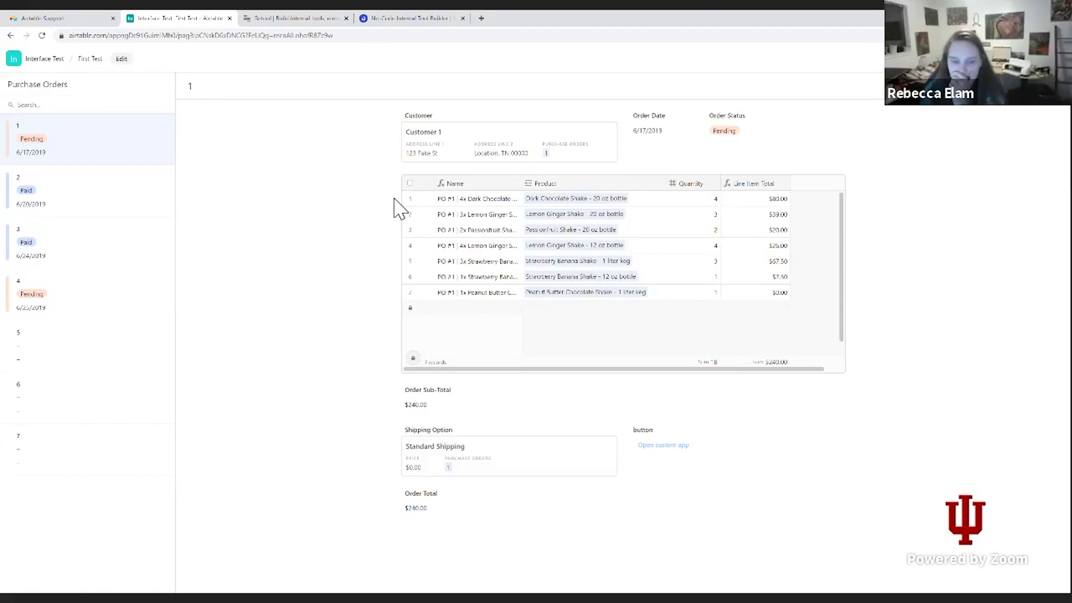
# Go to the Airtable home screen and open the First Test page of Interface Test from there.
pyautogui.click(15, 59)
pyautogui.click(157, 156)
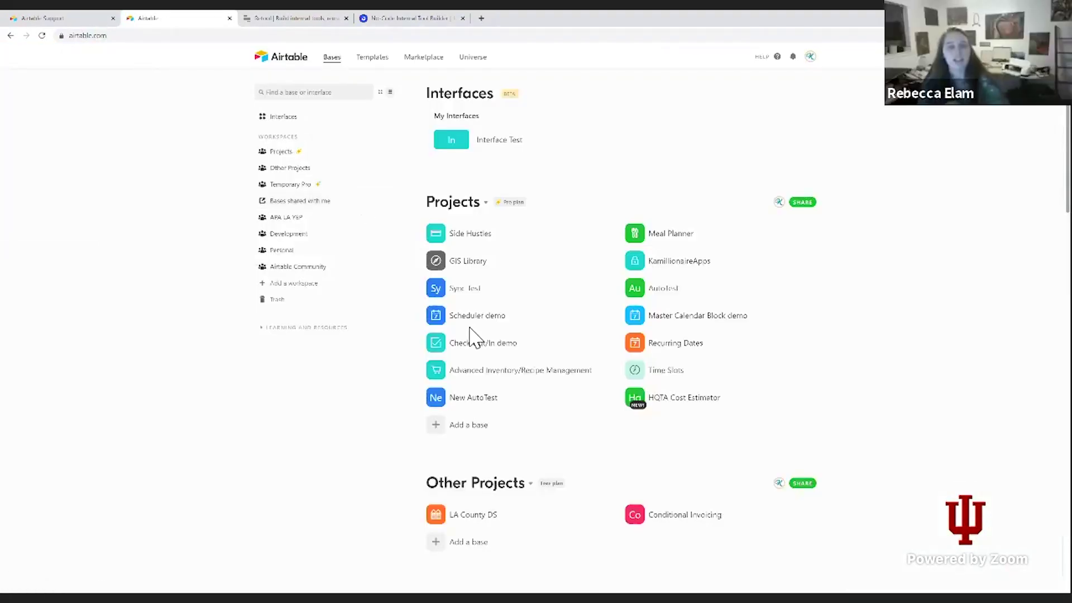
pyautogui.scroll(-1, 472, 334)
pyautogui.scroll(-1, 472, 335)
pyautogui.scroll(2, 471, 335)
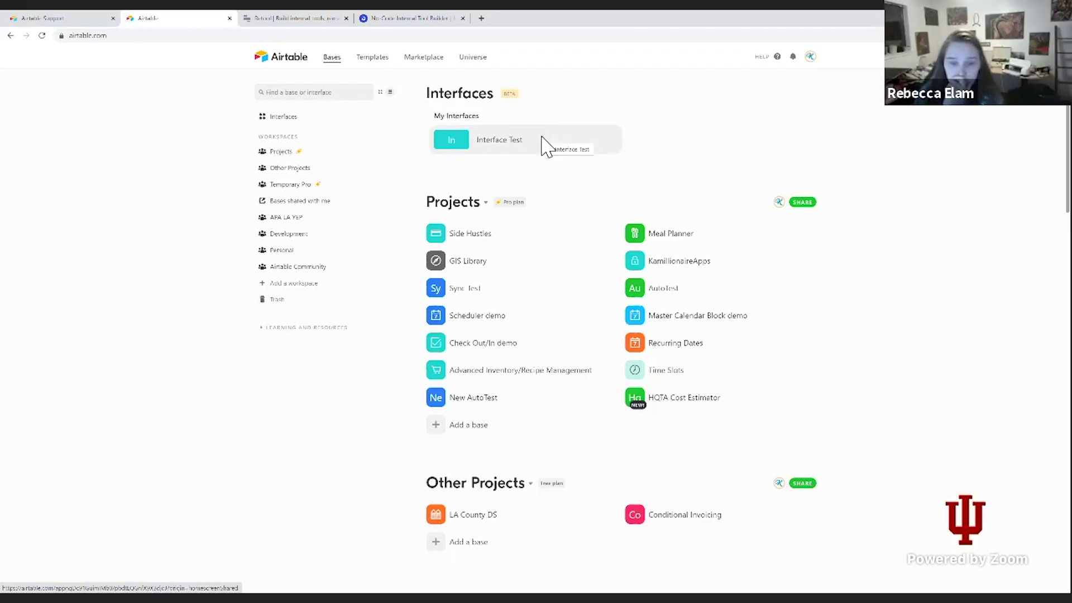
pyautogui.click(484, 139)
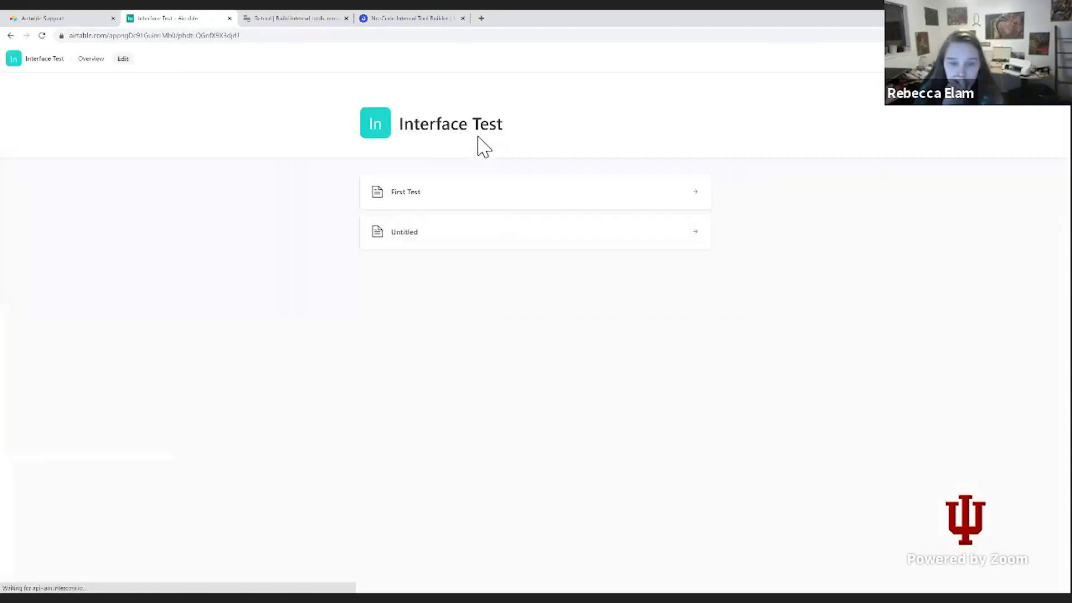
pyautogui.click(486, 196)
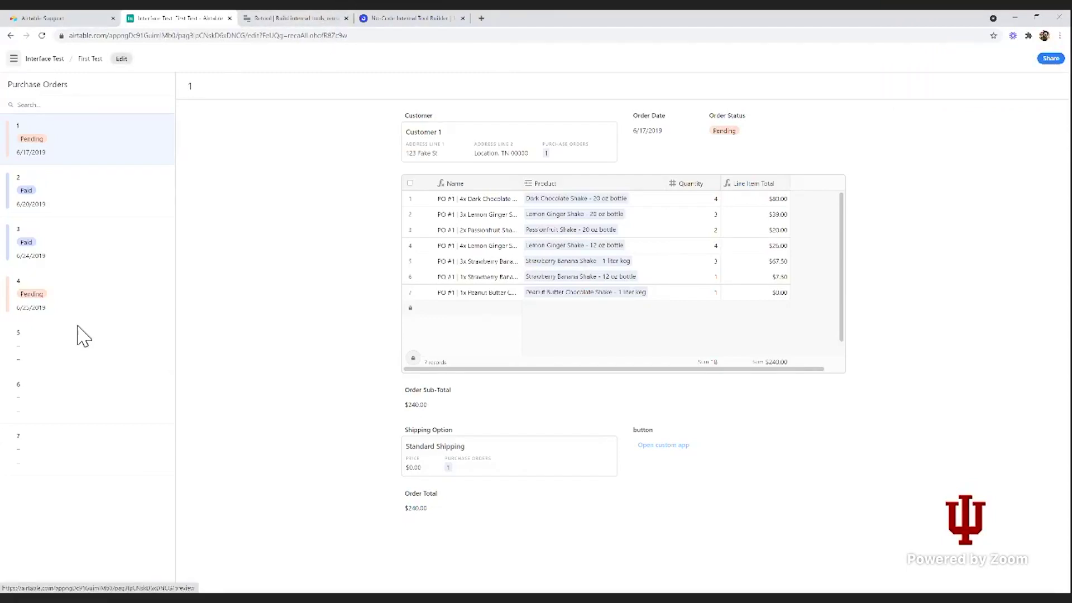
# With First Test open for editing, examine the addable elements for the Record list and under All elements.
pyautogui.click(38, 577)
pyautogui.scroll(-2, 158, 476)
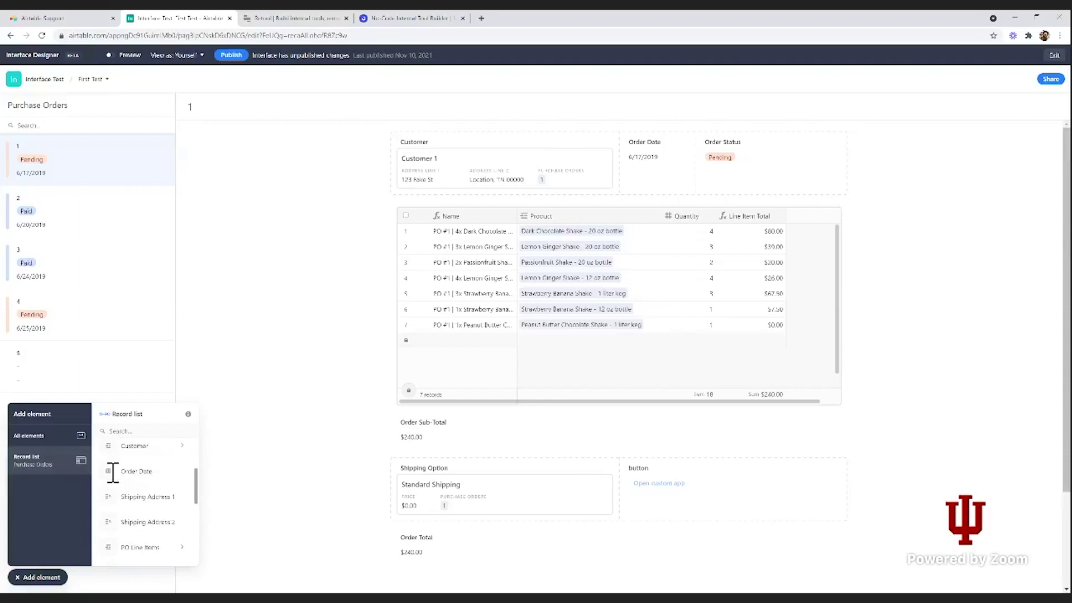
pyautogui.click(47, 436)
pyautogui.scroll(-3, 138, 471)
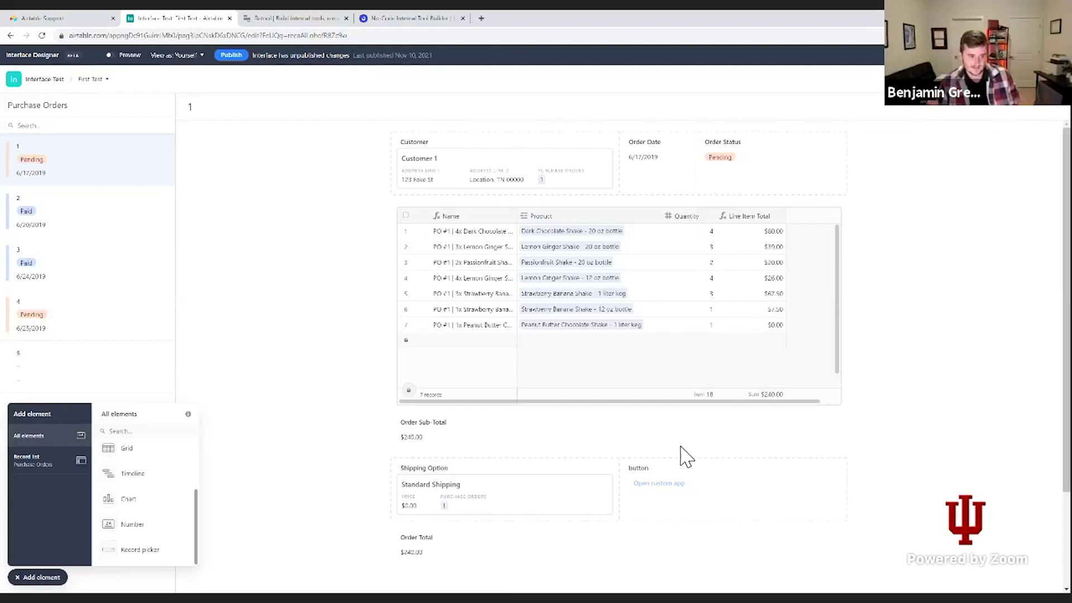
# Inspect the properties of the button field, then close them and the list of addable elements.
pyautogui.click(653, 484)
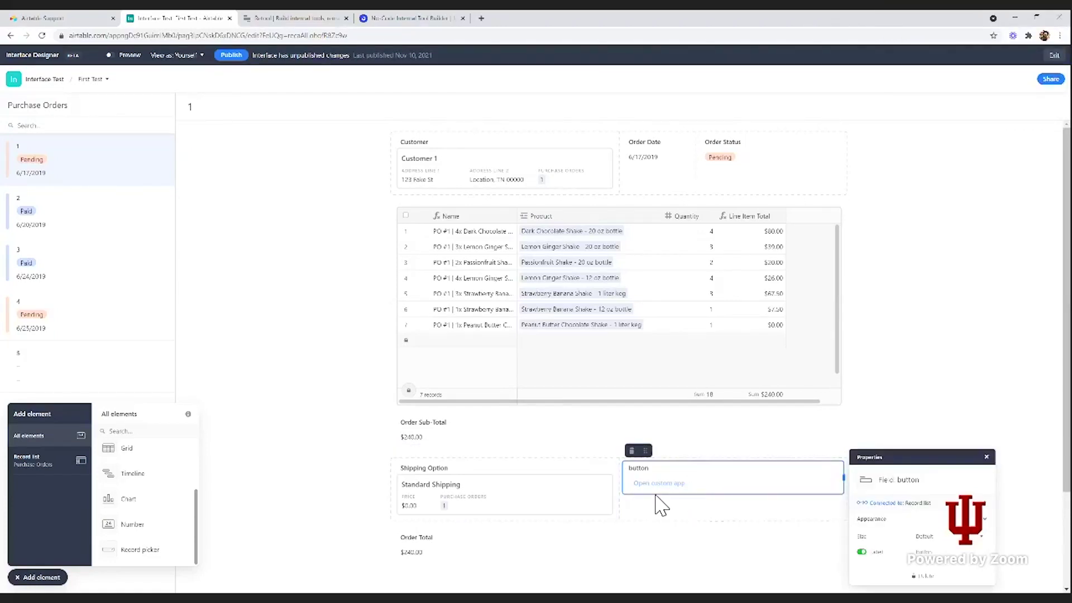
pyautogui.scroll(-2, 662, 502)
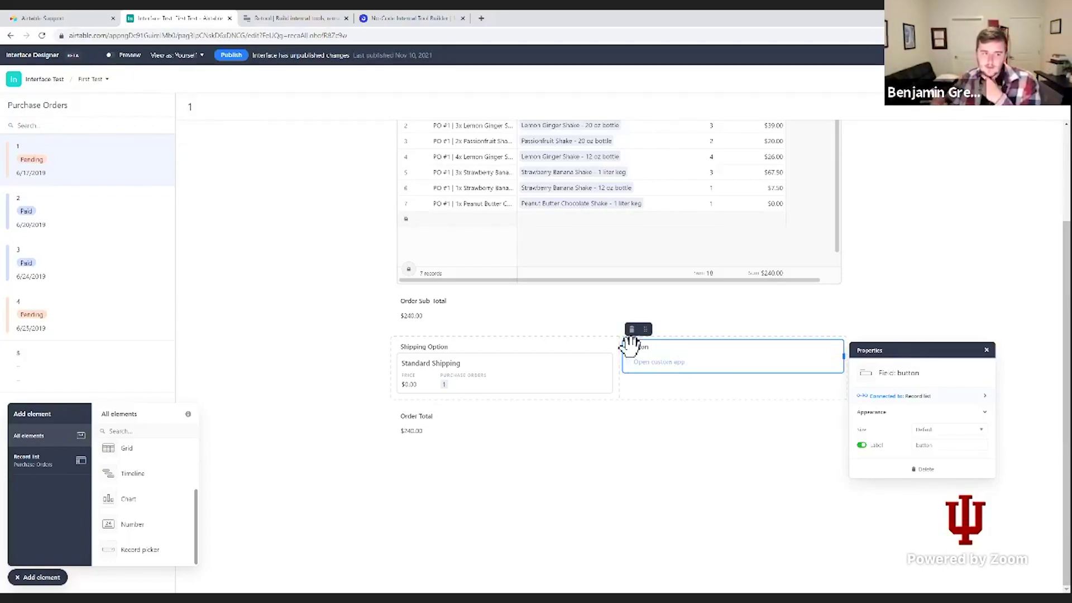
pyautogui.click(332, 297)
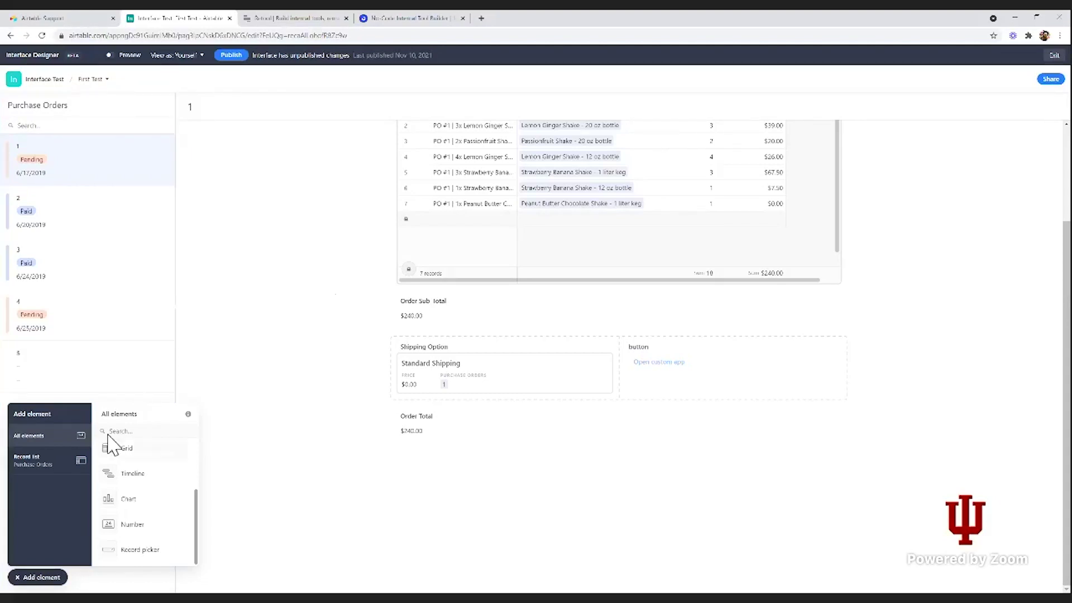
pyautogui.click(37, 577)
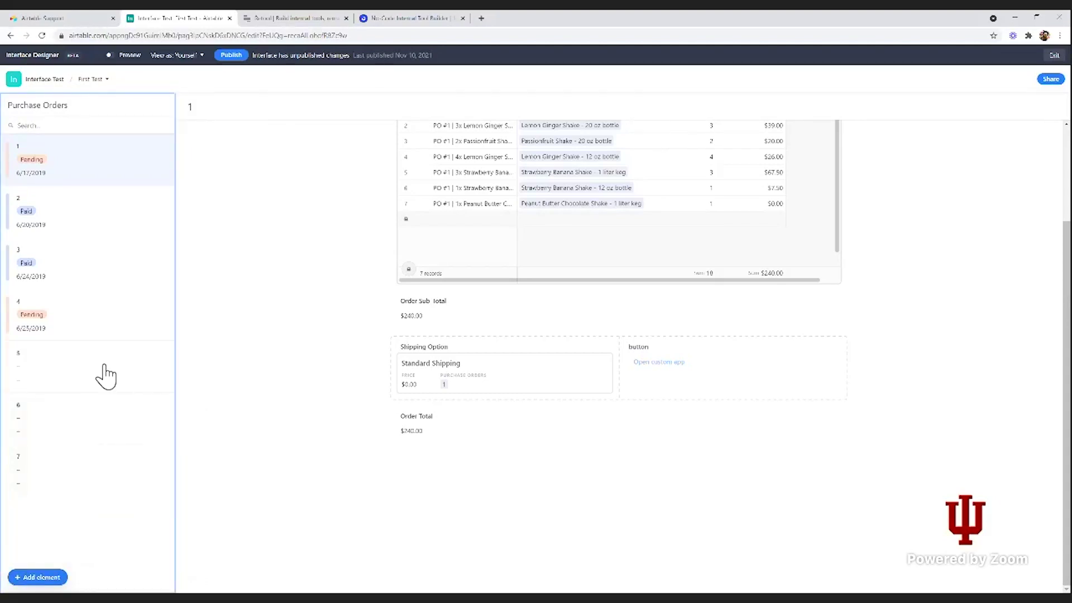
# Show purchase order 2, view the Record list properties and dismiss them, then look over the order's details.
pyautogui.click(122, 238)
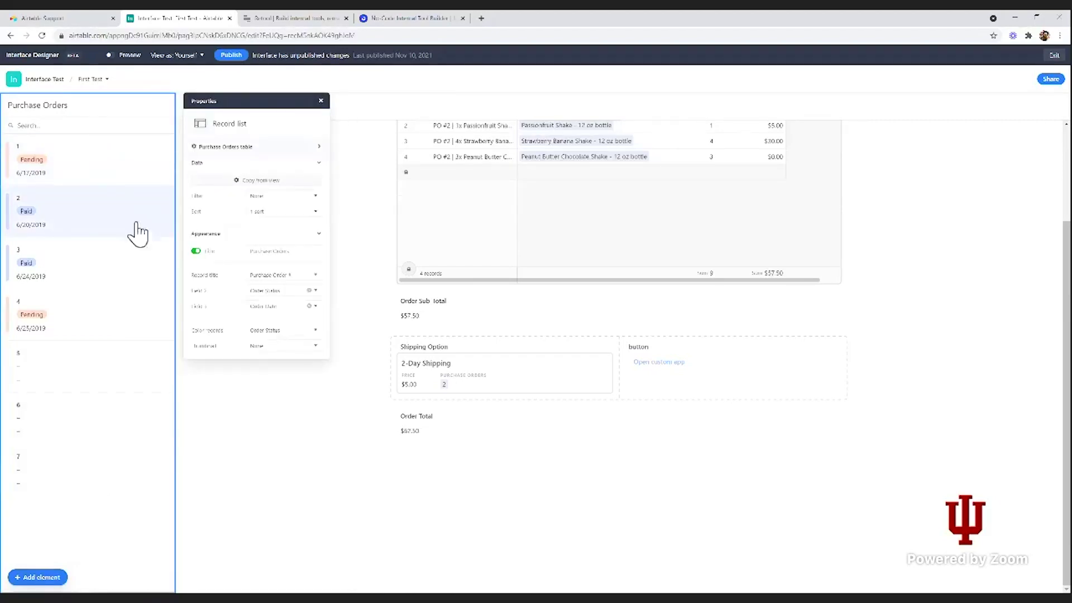
pyautogui.click(244, 395)
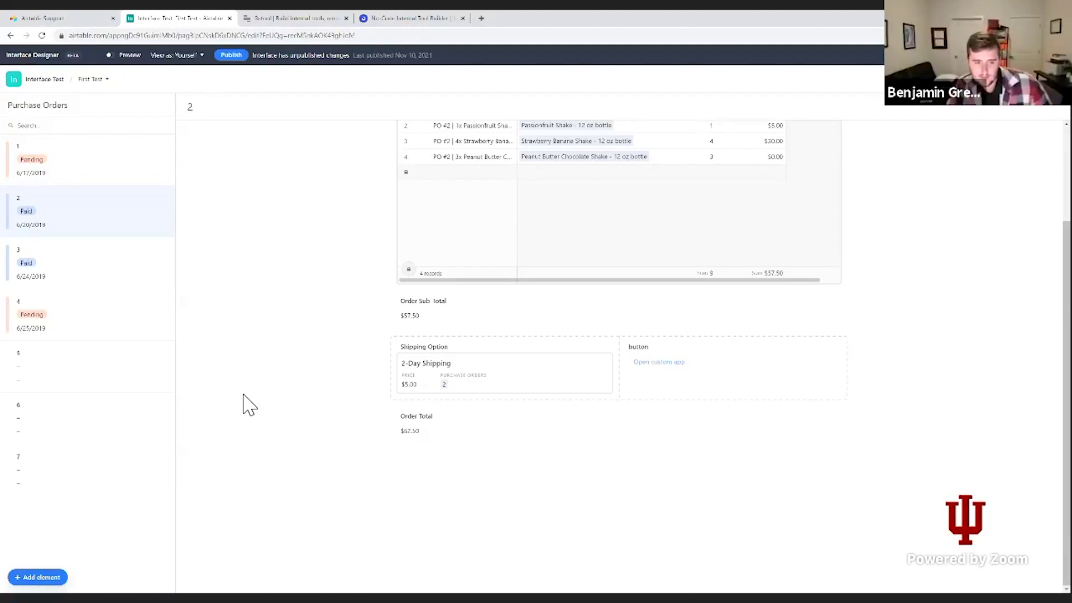
pyautogui.scroll(2, 244, 405)
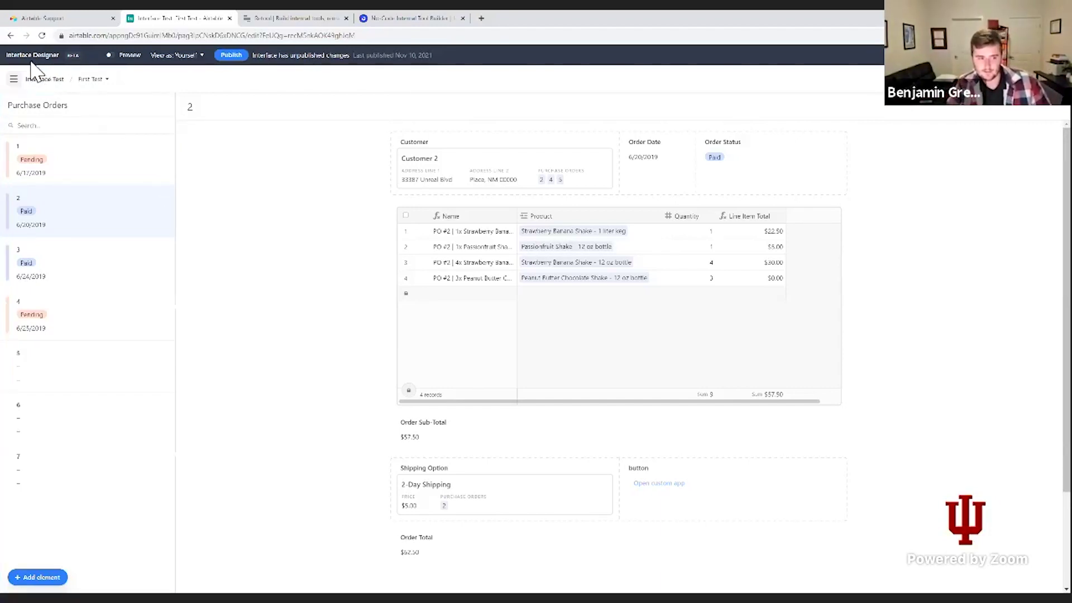
# Go from the interface to its underlying base and hide the apps dashboard beside the Purchase Orders table.
pyautogui.click(14, 79)
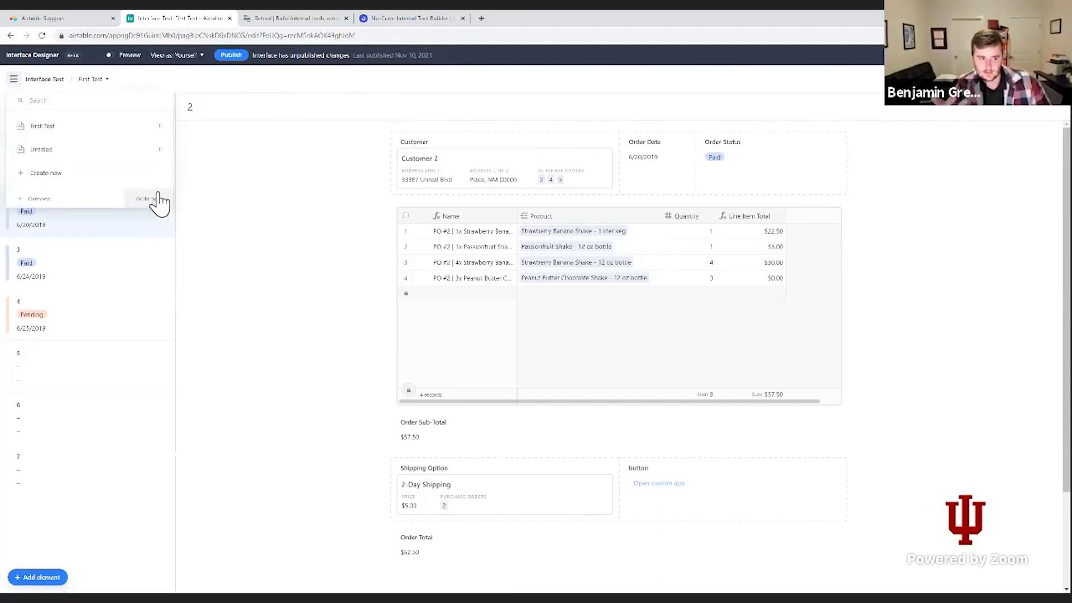
pyautogui.click(156, 200)
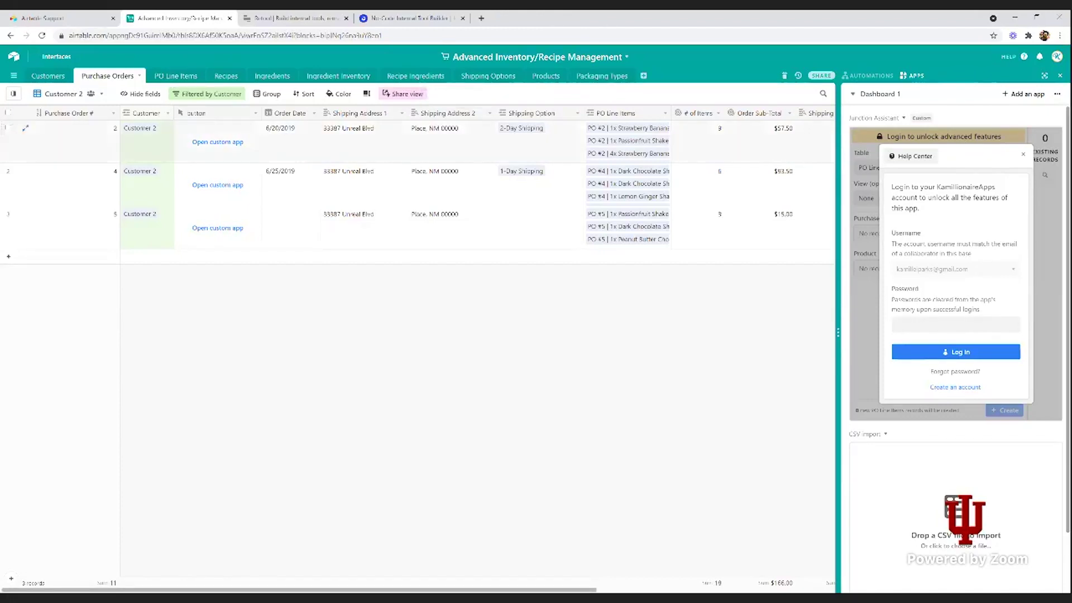
pyautogui.click(1060, 75)
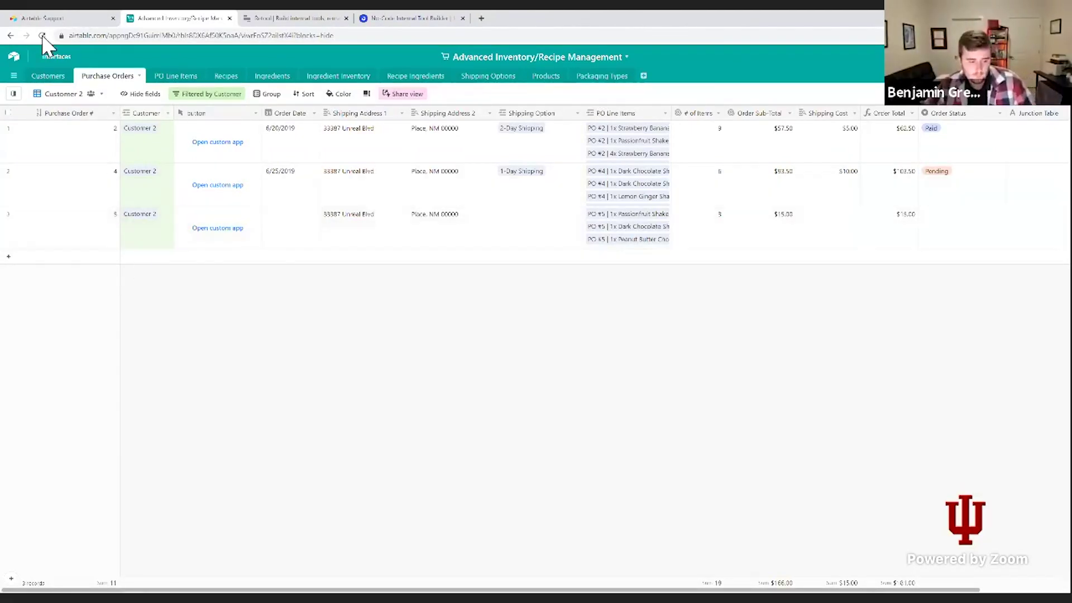
# Reopen Interface Test from the base's Interfaces list and put the First Test page into editing.
pyautogui.click(64, 55)
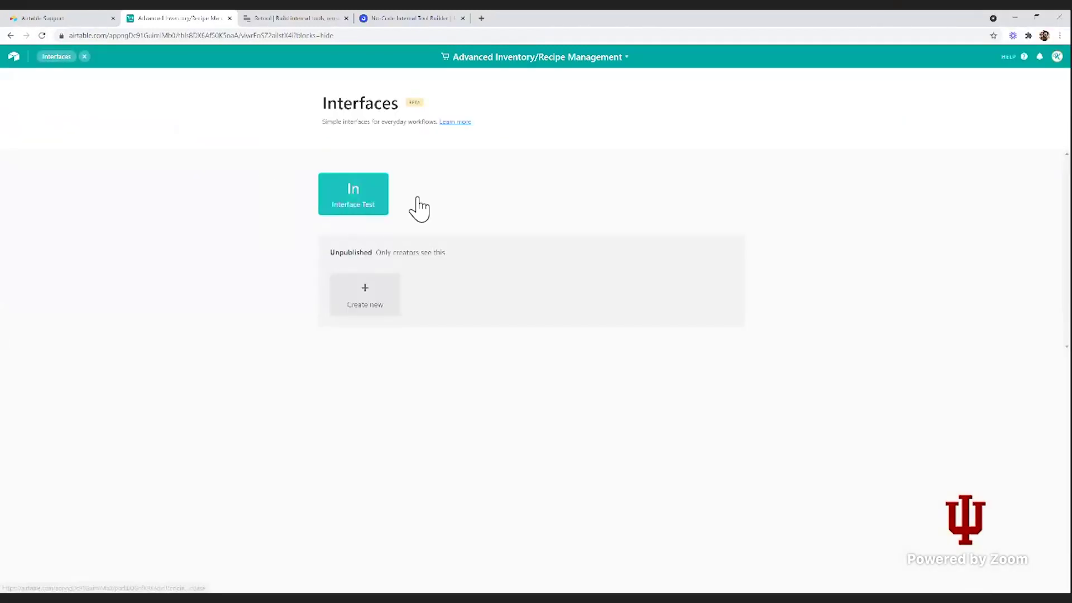
pyautogui.click(370, 200)
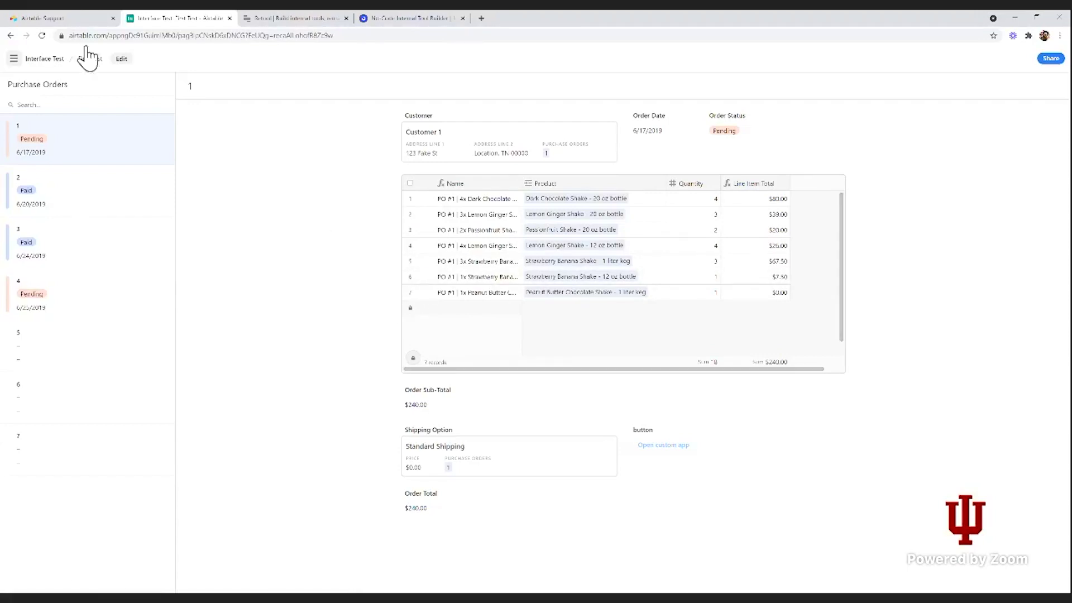
pyautogui.click(121, 59)
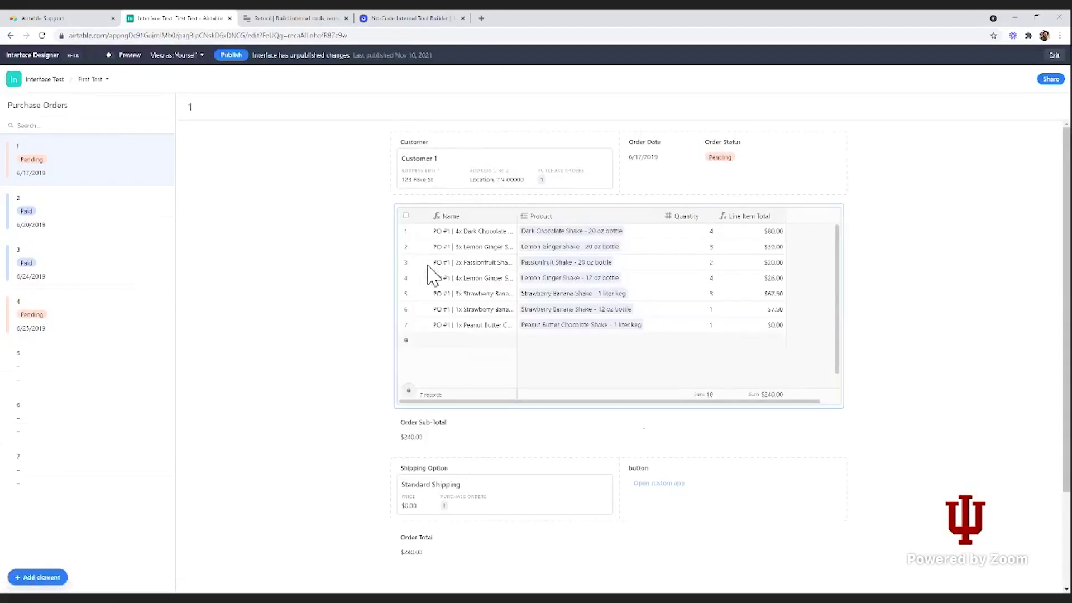
# View purchase orders 2, 4, 3 and 1 in turn on the page, dismissing the Record list properties.
pyautogui.click(105, 225)
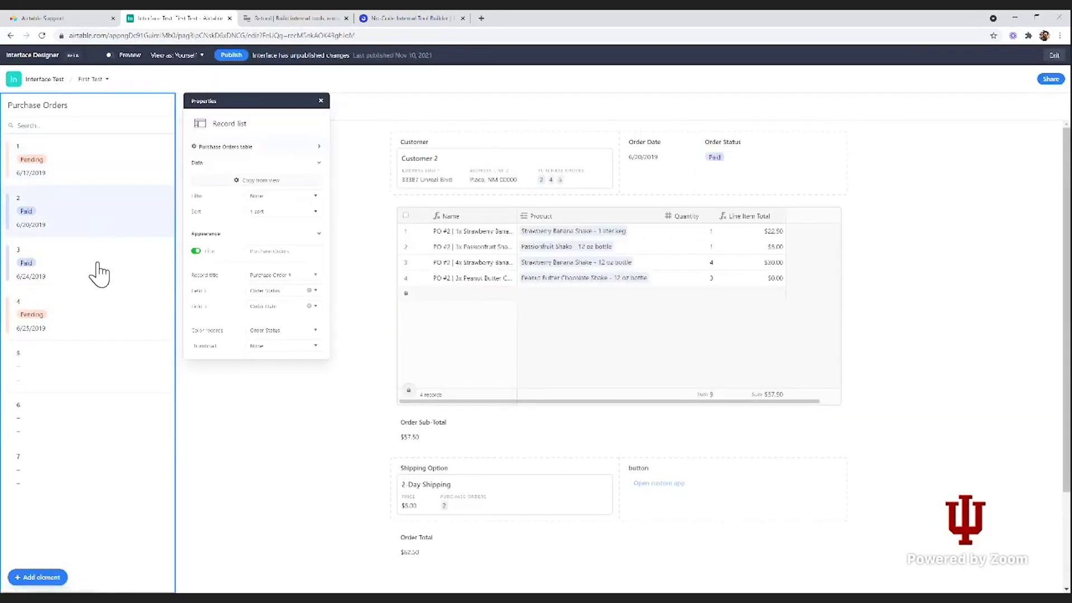
pyautogui.click(111, 321)
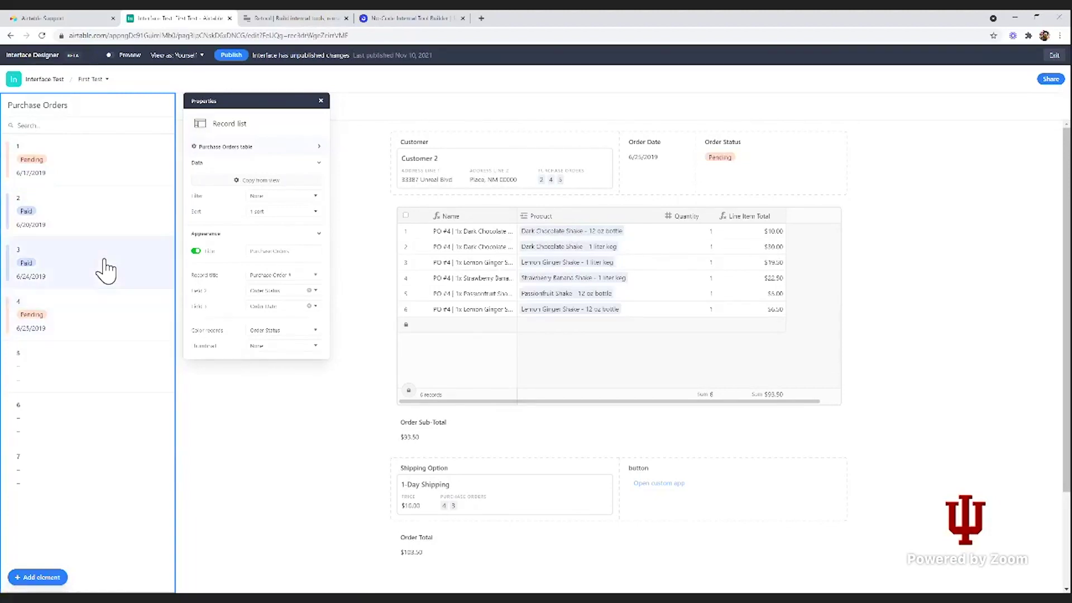
pyautogui.click(105, 270)
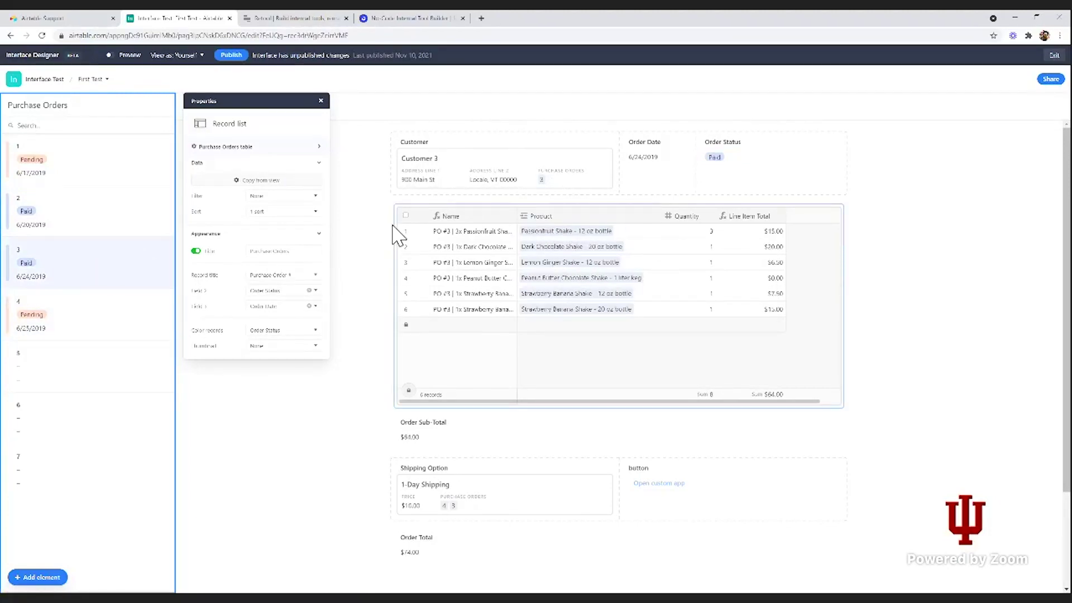
pyautogui.click(320, 101)
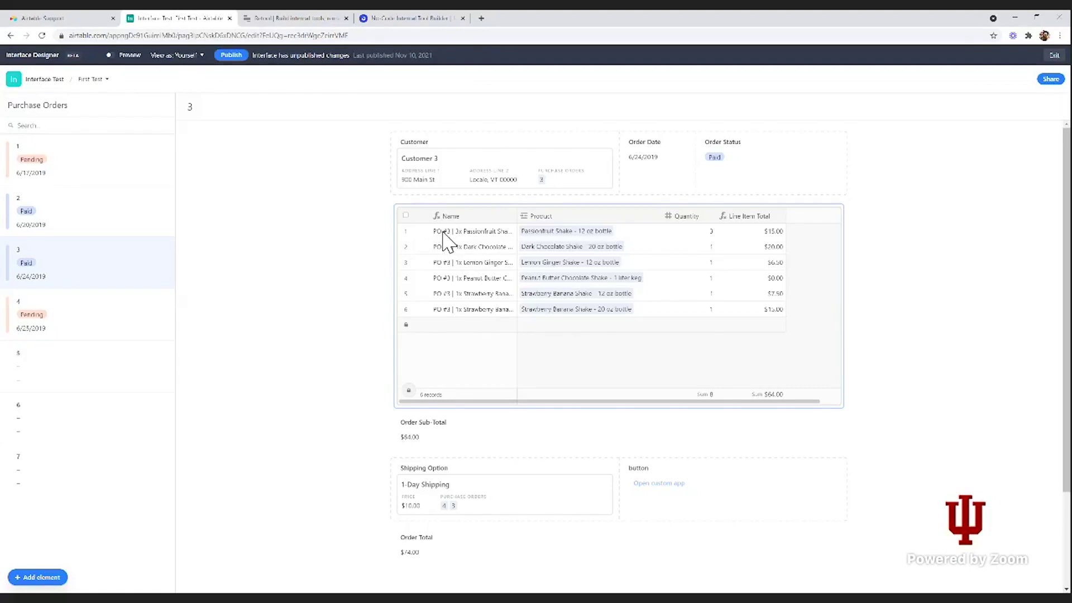
pyautogui.click(79, 162)
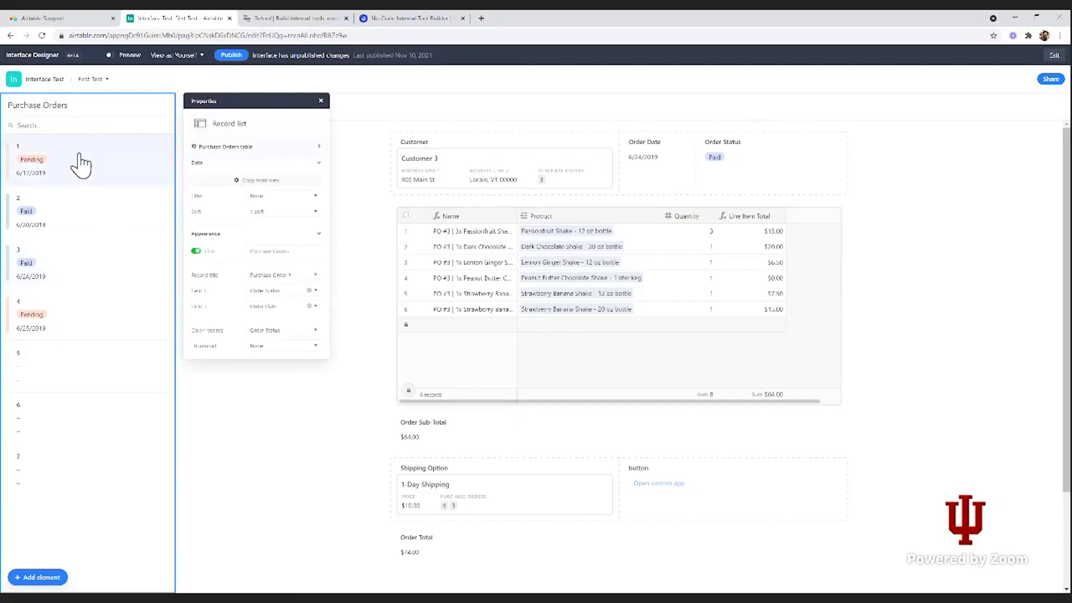
pyautogui.rightClick(347, 244)
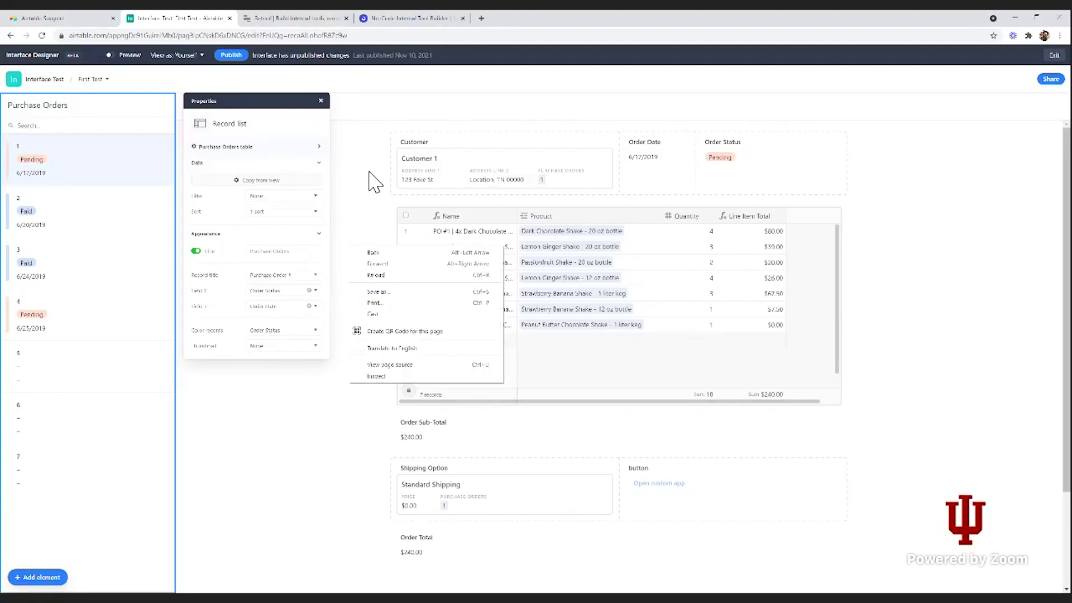
pyautogui.click(369, 173)
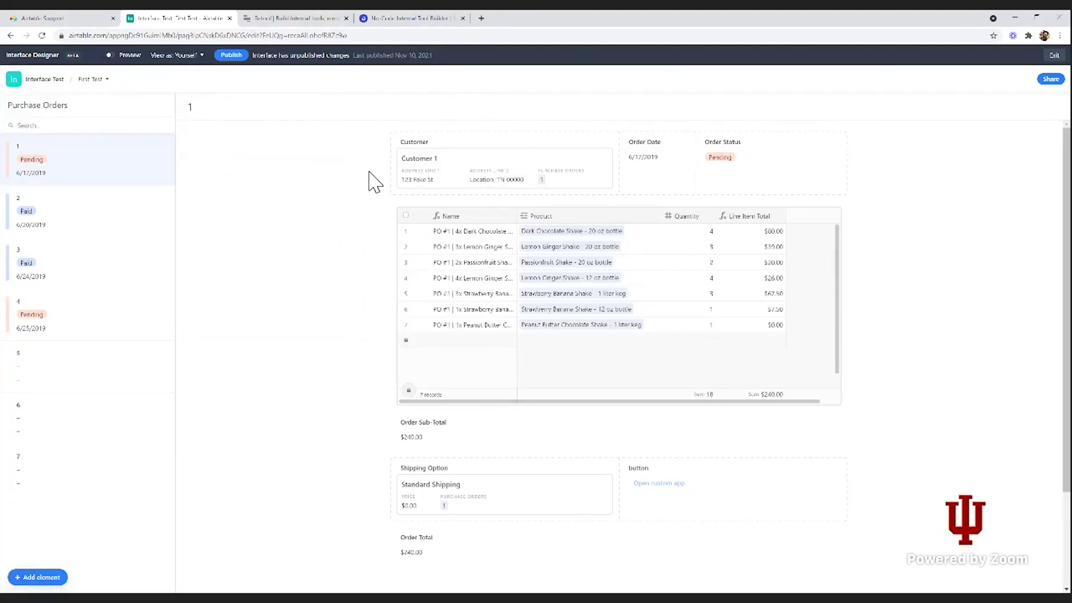
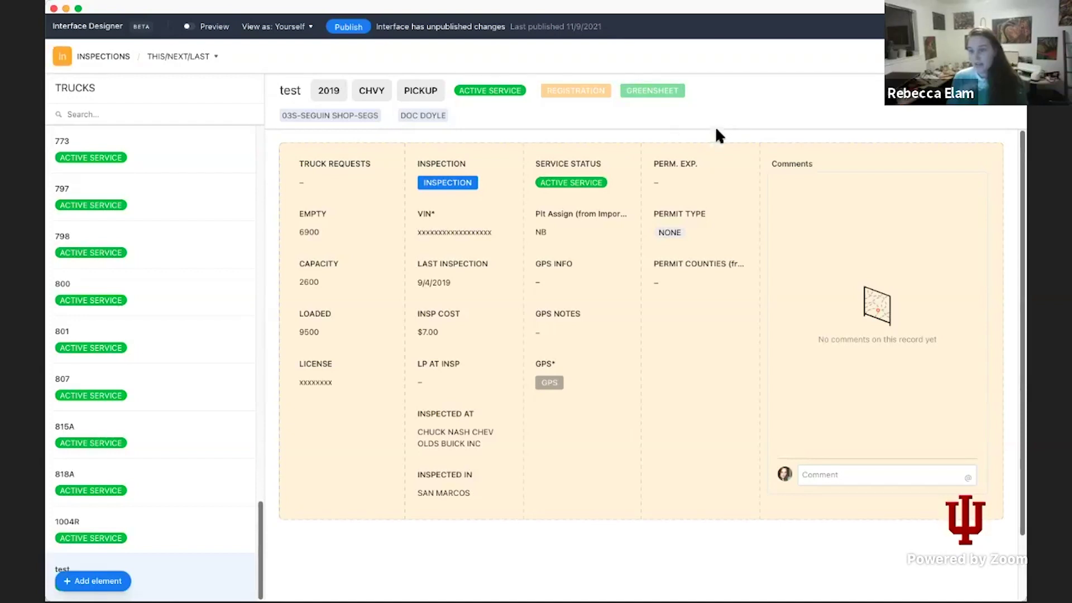
# In the INSPECTIONS interface, inspect the TRUCKS record list properties with the test truck selected, then close them.
pyautogui.click(175, 197)
pyautogui.click(158, 577)
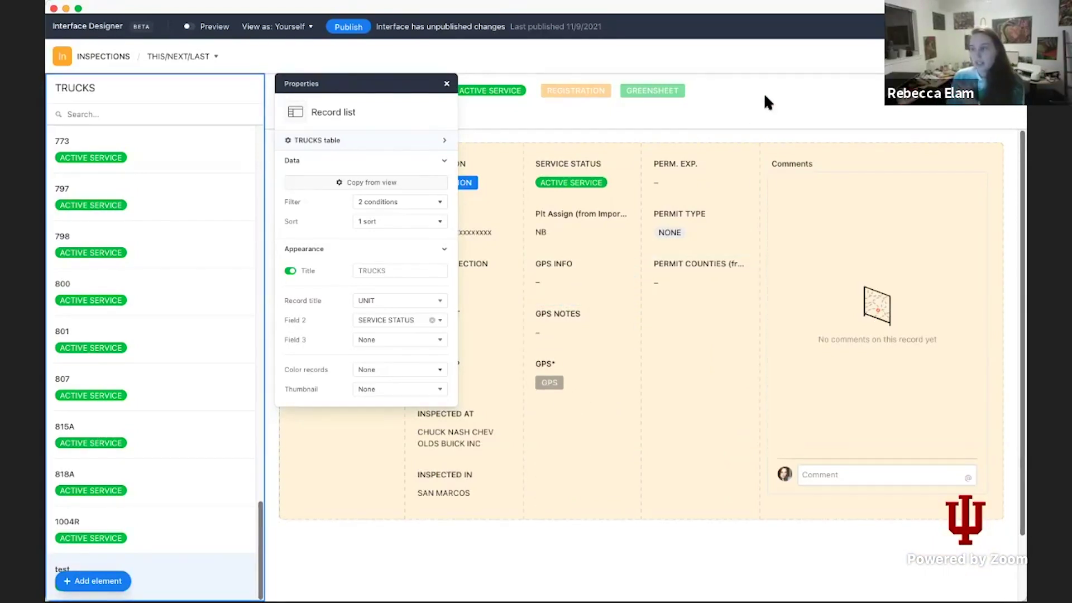
pyautogui.click(763, 113)
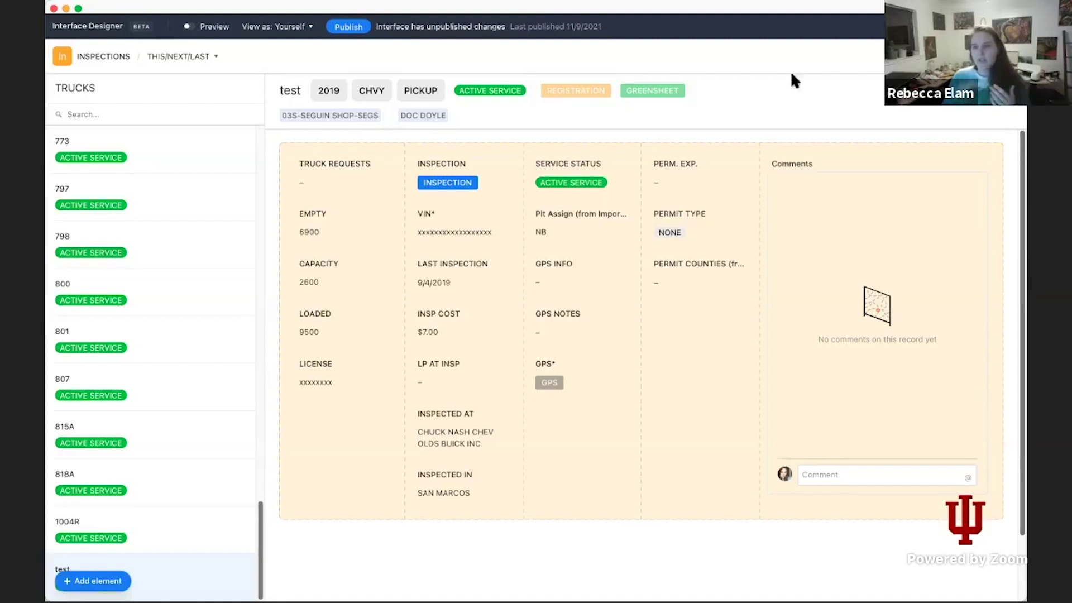
# Exit creator mode of the INSPECTIONS interface and go to its underlying EQUIP REBUILD base.
pyautogui.click(61, 58)
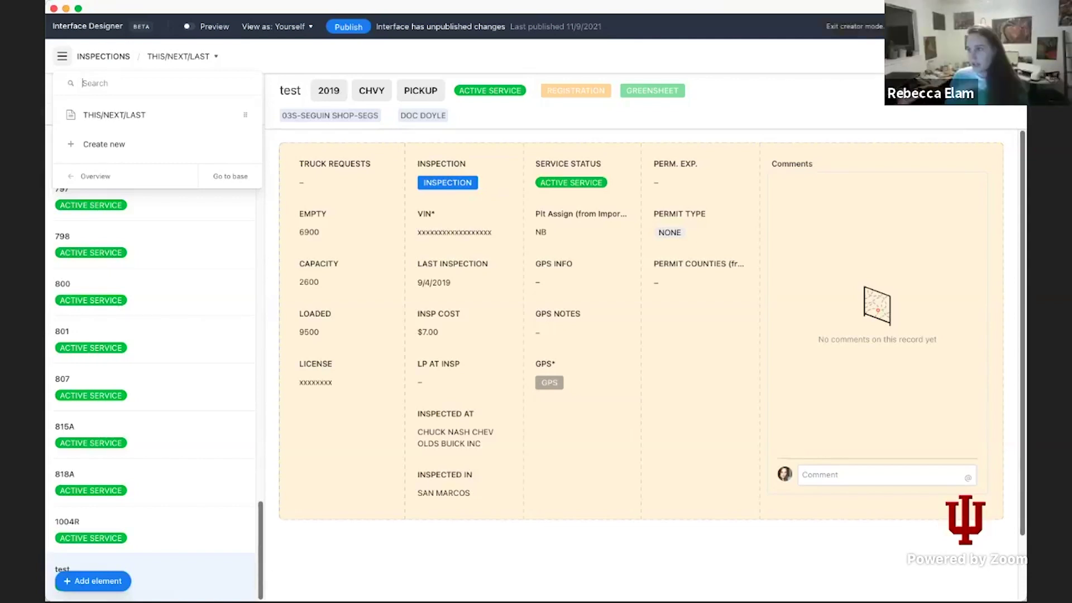
pyautogui.click(1010, 27)
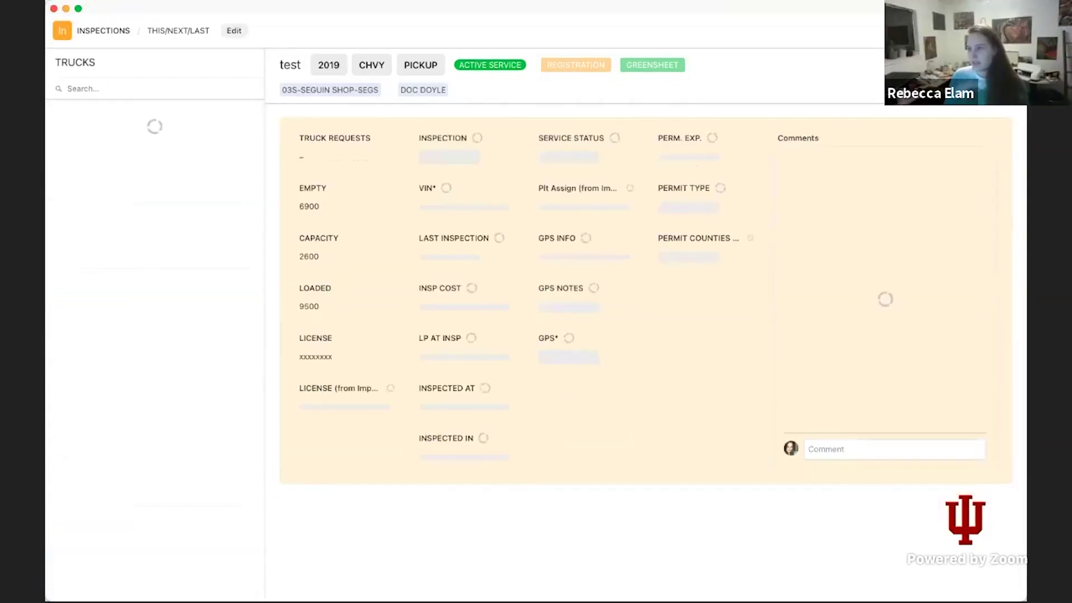
pyautogui.click(62, 31)
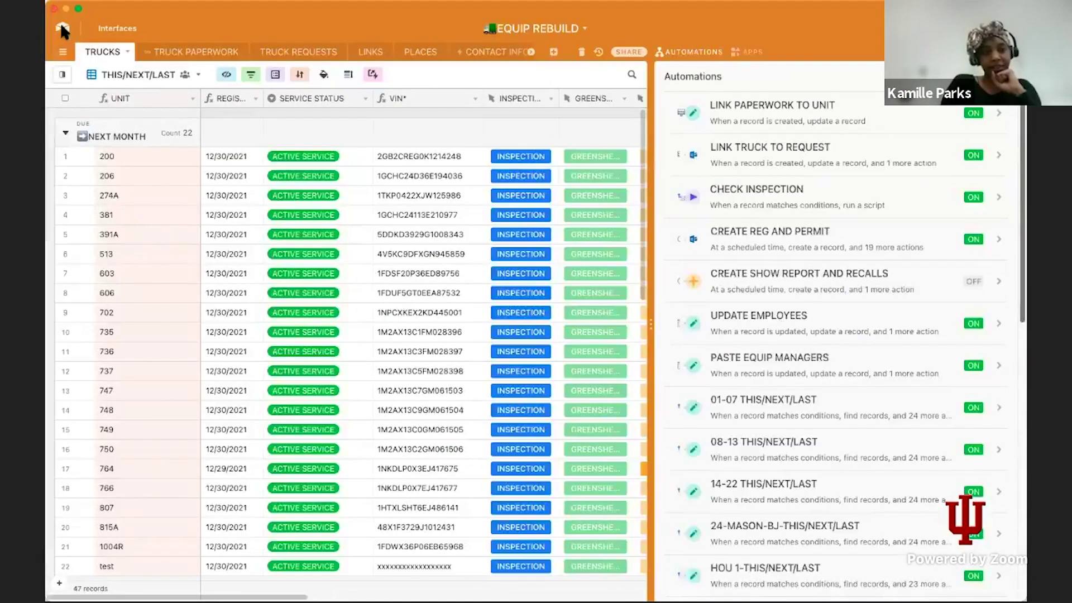
# Go to the Airtable home screen and open the THIS/NEXT/LAST page of the INSPECTIONS interface.
pyautogui.click(60, 22)
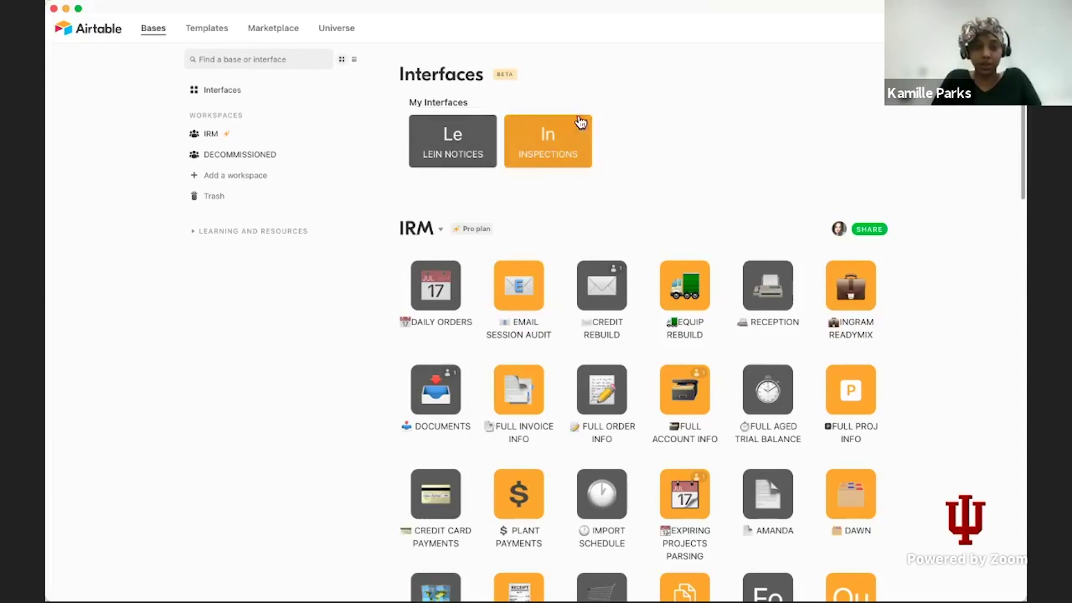
pyautogui.click(557, 141)
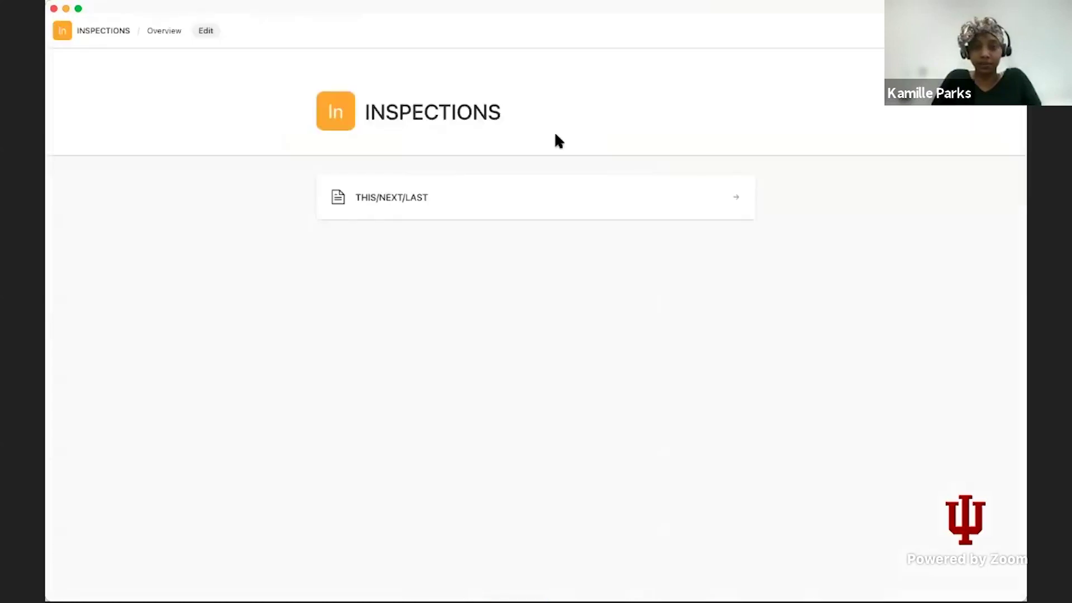
pyautogui.click(522, 189)
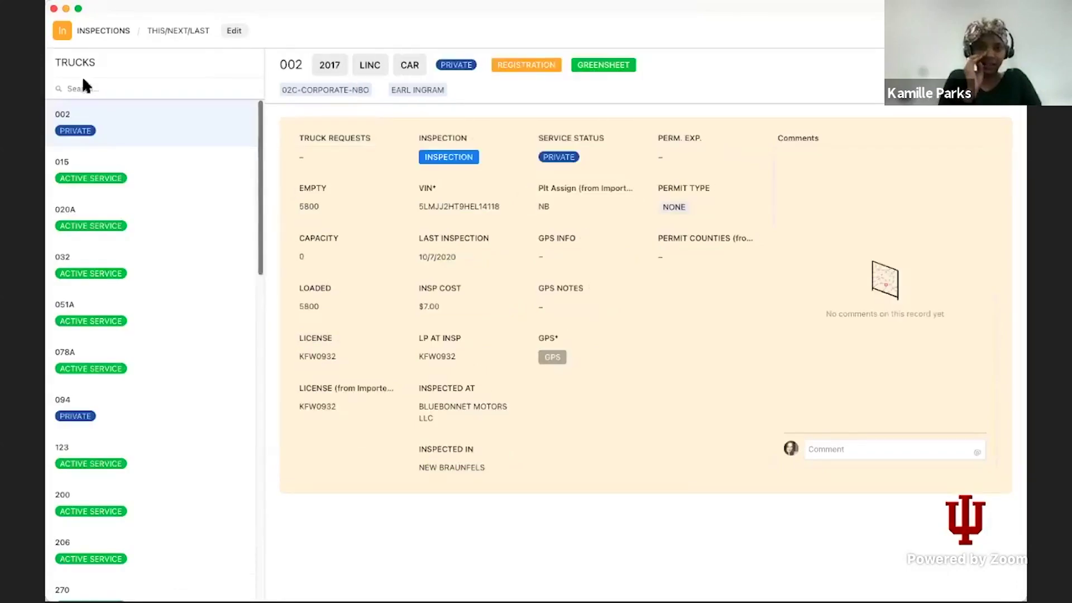
# Show the details of the test truck at the end of the TRUCKS list.
pyautogui.scroll(-15, 129, 528)
pyautogui.scroll(-10, 130, 530)
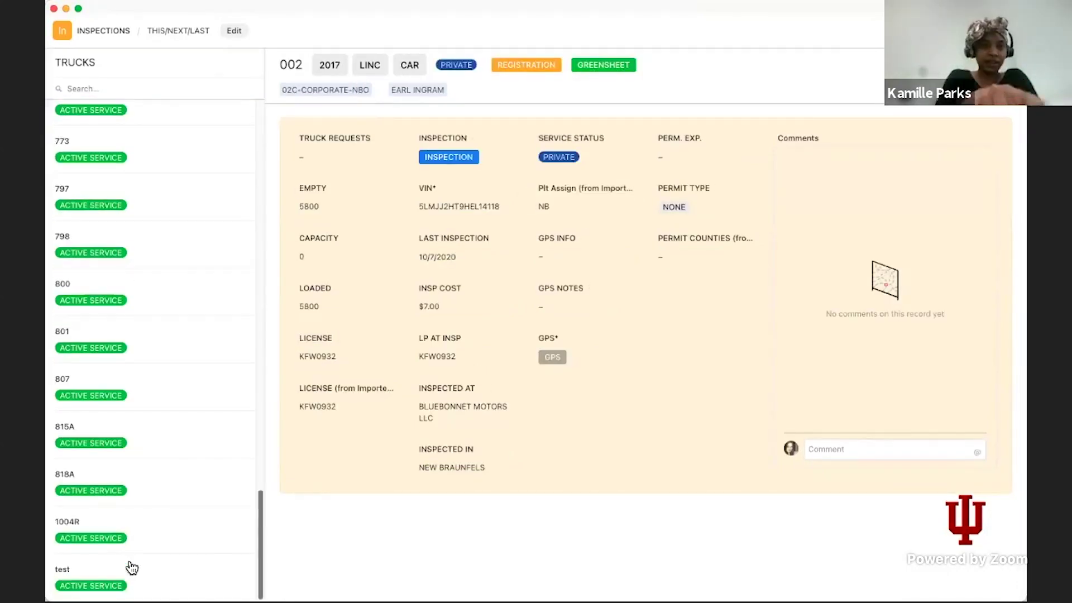
pyautogui.click(131, 575)
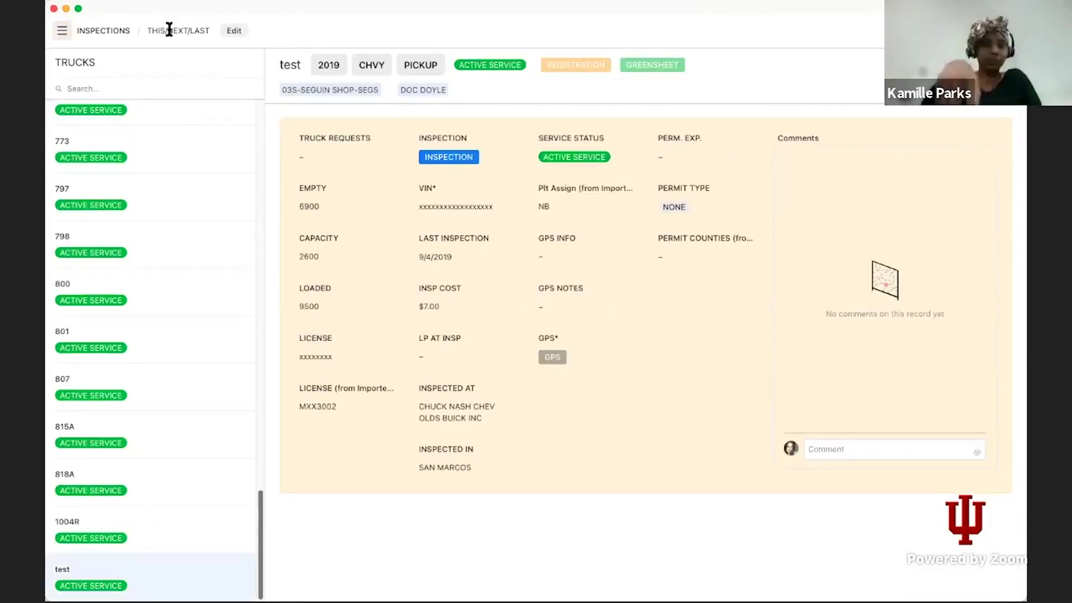
# Open THIS/NEXT/LAST for editing and view the Record list's addable elements, its properties and the interface's page list.
pyautogui.click(233, 31)
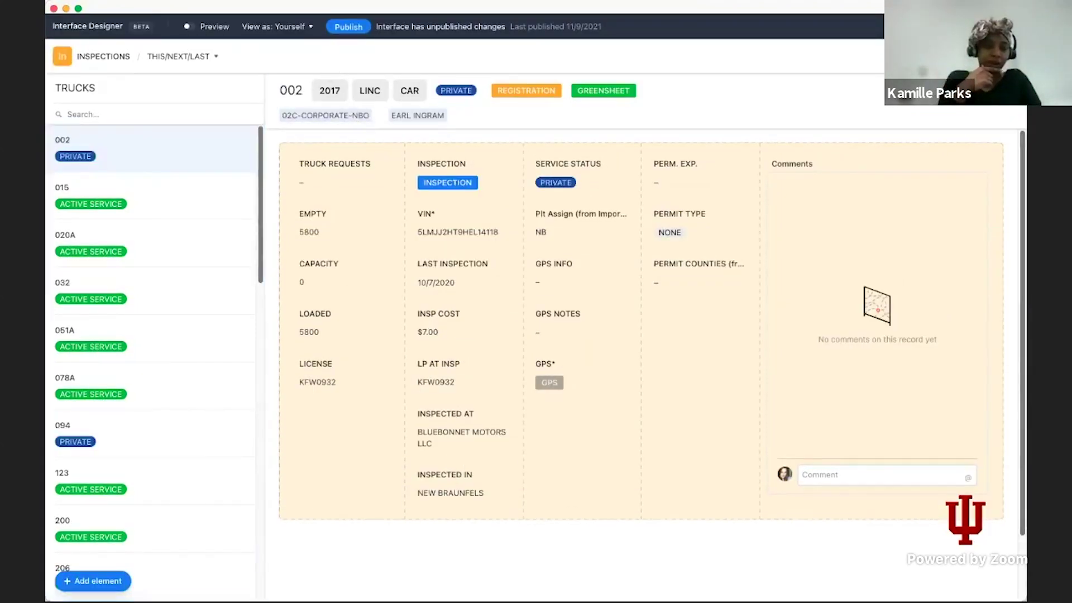
pyautogui.click(92, 581)
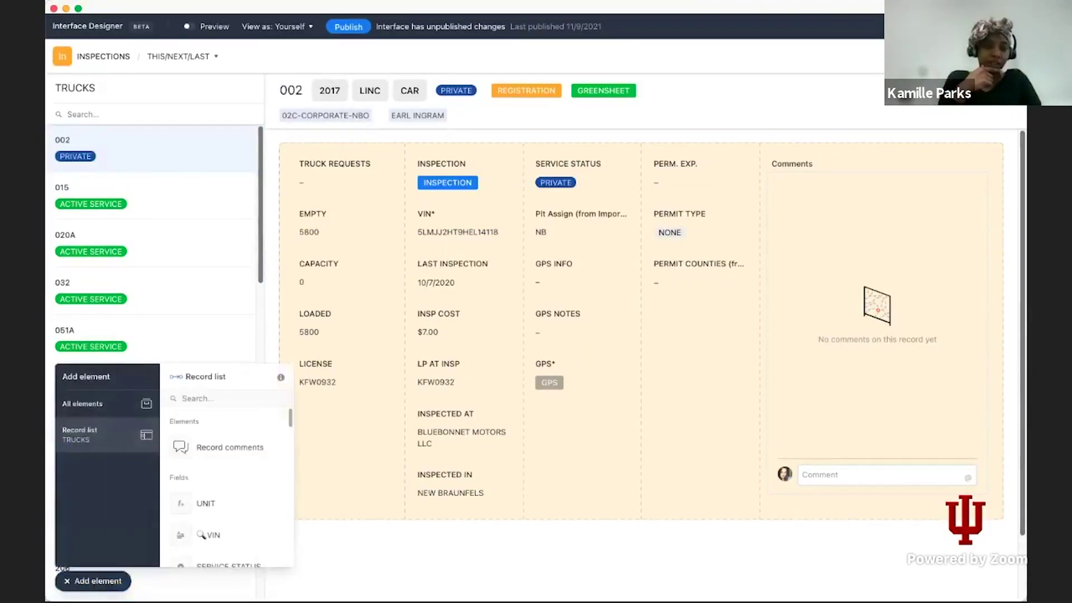
pyautogui.click(115, 85)
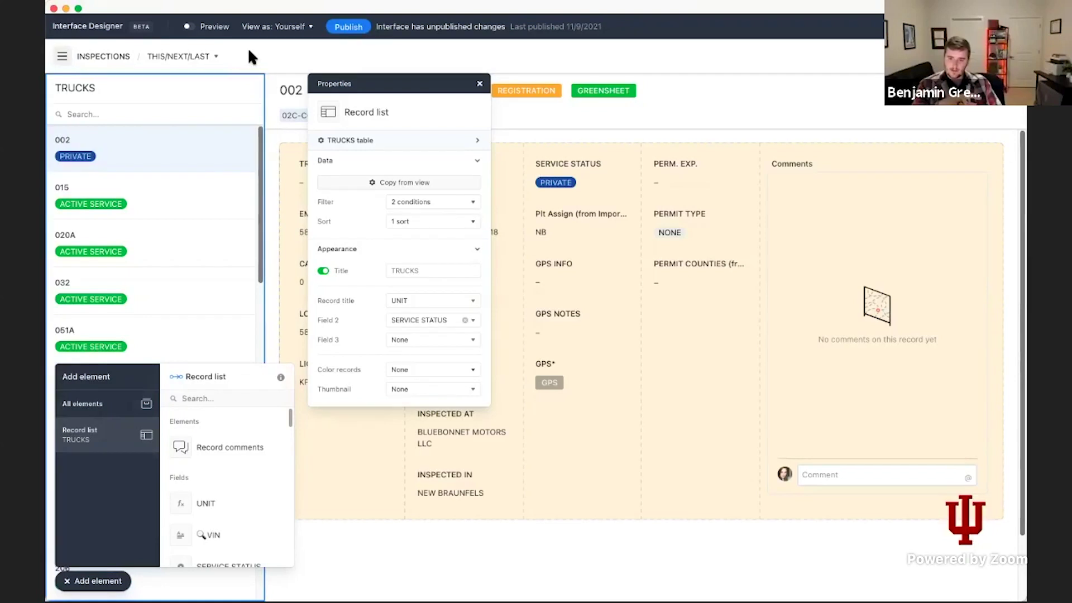
pyautogui.click(62, 58)
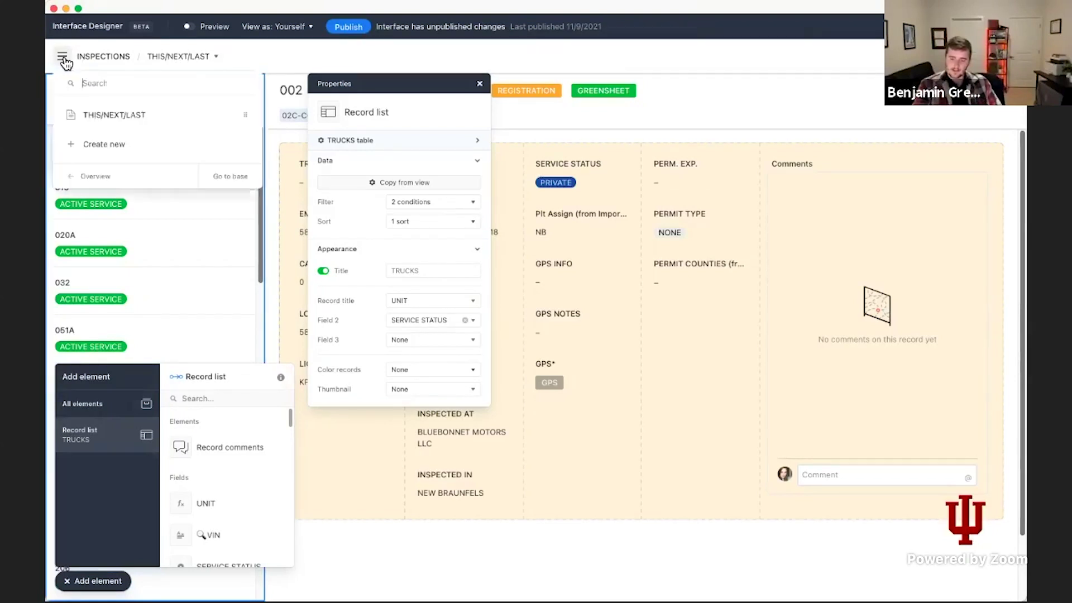
# Leave THIS/NEXT/LAST for its underlying EQUIP REBUILD base and go on to the Airtable home screen.
pyautogui.click(63, 58)
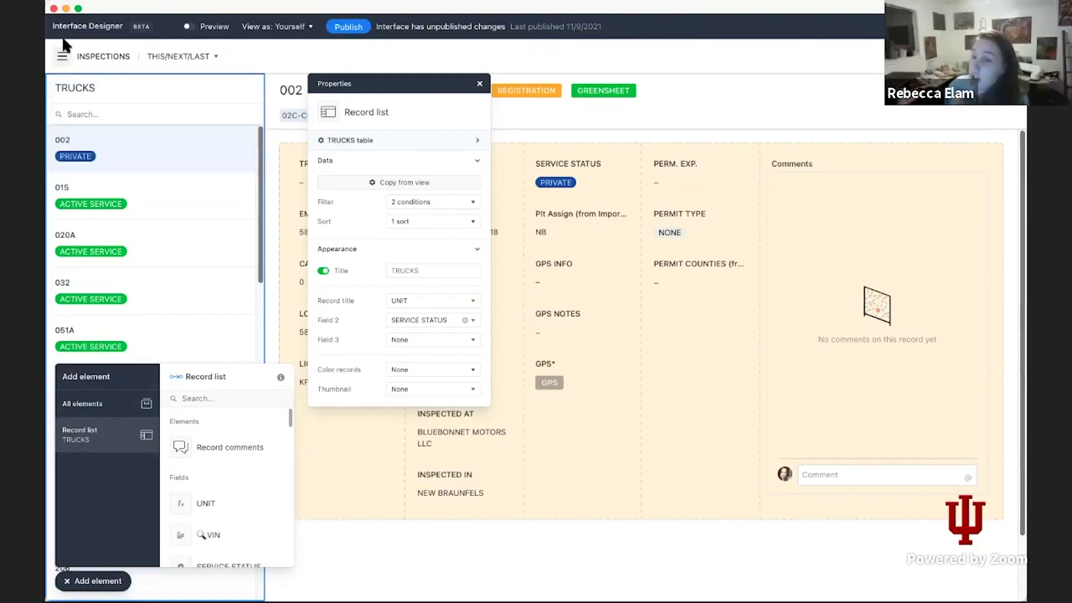
pyautogui.click(63, 58)
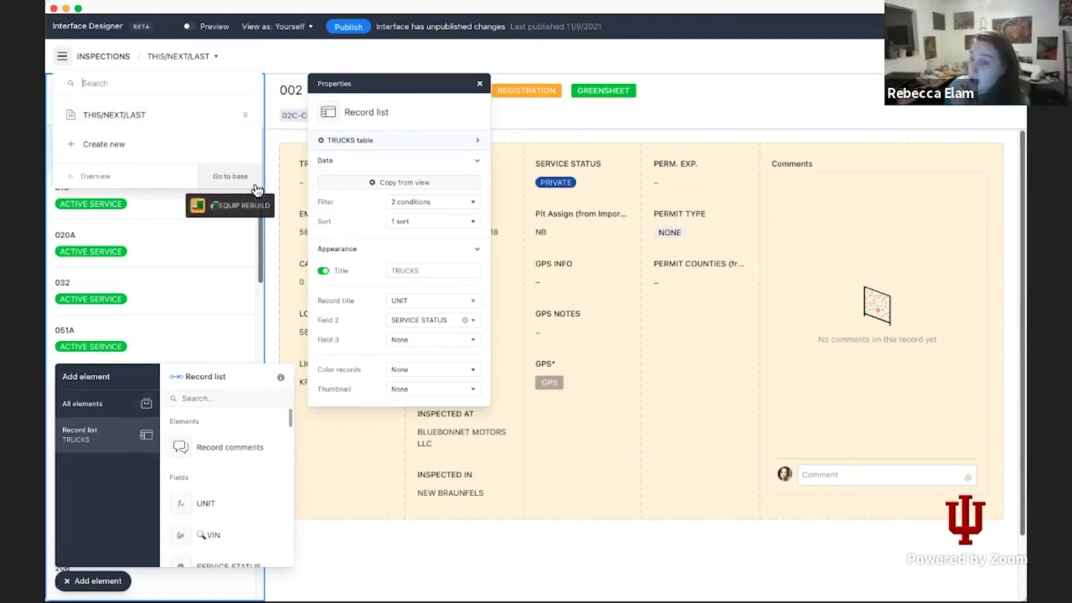
pyautogui.click(233, 177)
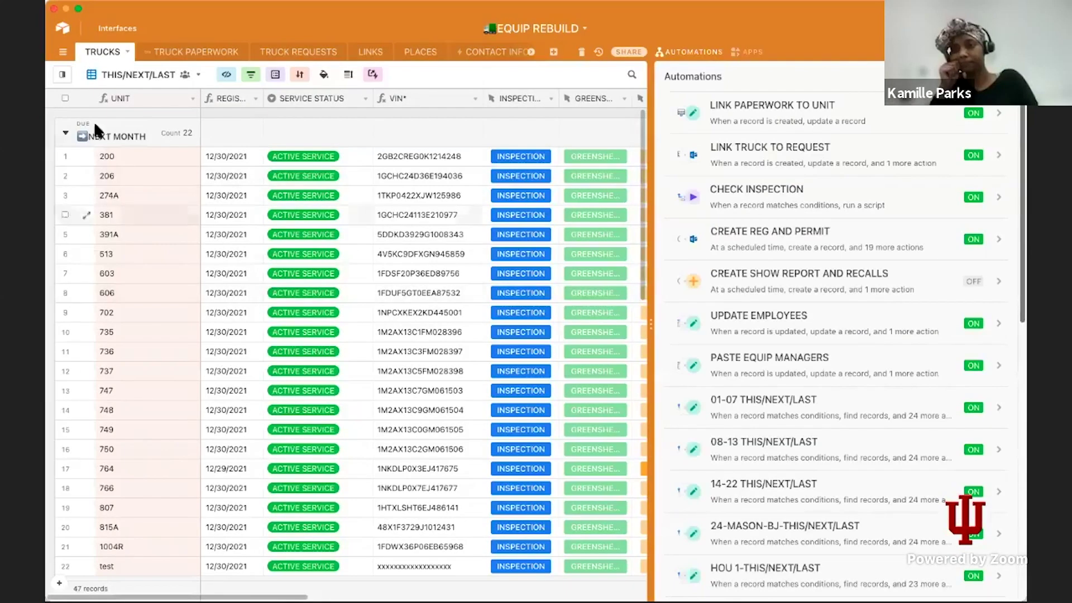
pyautogui.click(63, 28)
# Look through the bases in the IRM and DECOMMISSIONED workspaces and the interfaces listed above them.
pyautogui.scroll(-3, 516, 325)
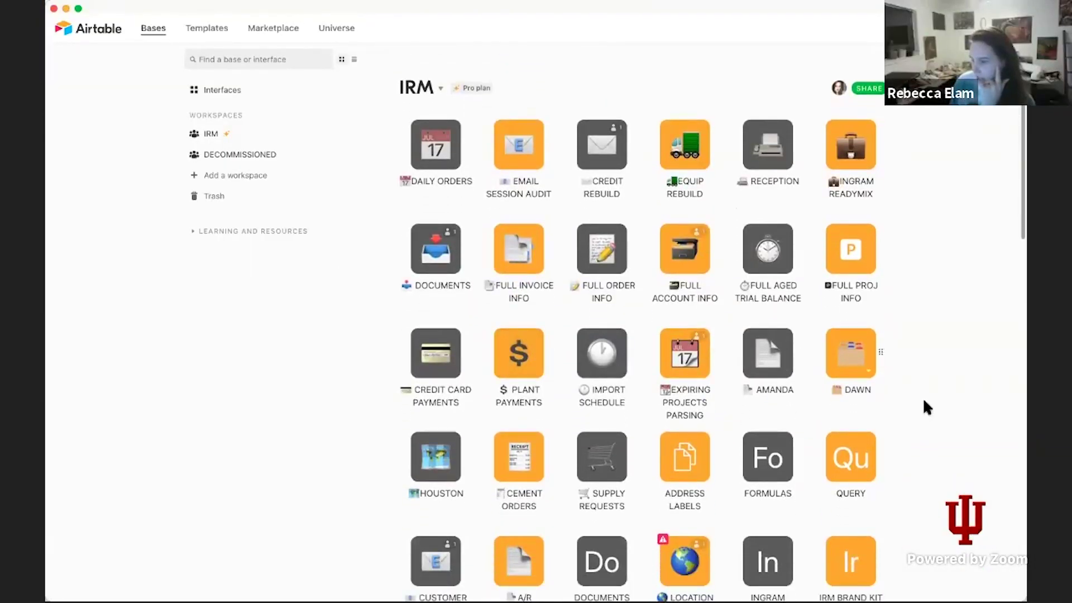
pyautogui.scroll(-1, 944, 393)
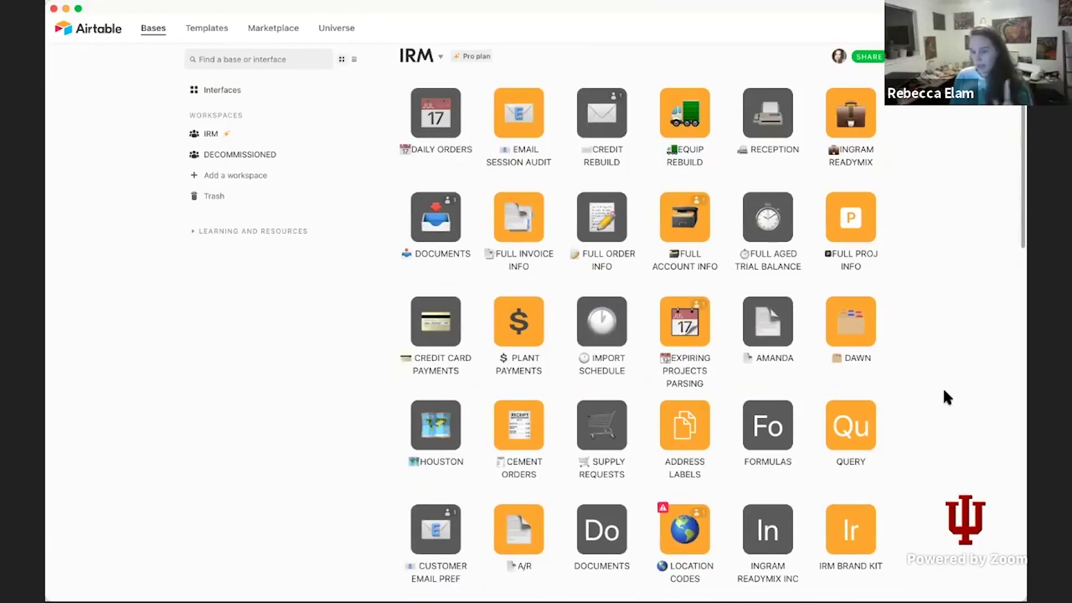
pyautogui.scroll(-3, 943, 393)
pyautogui.scroll(-7, 943, 393)
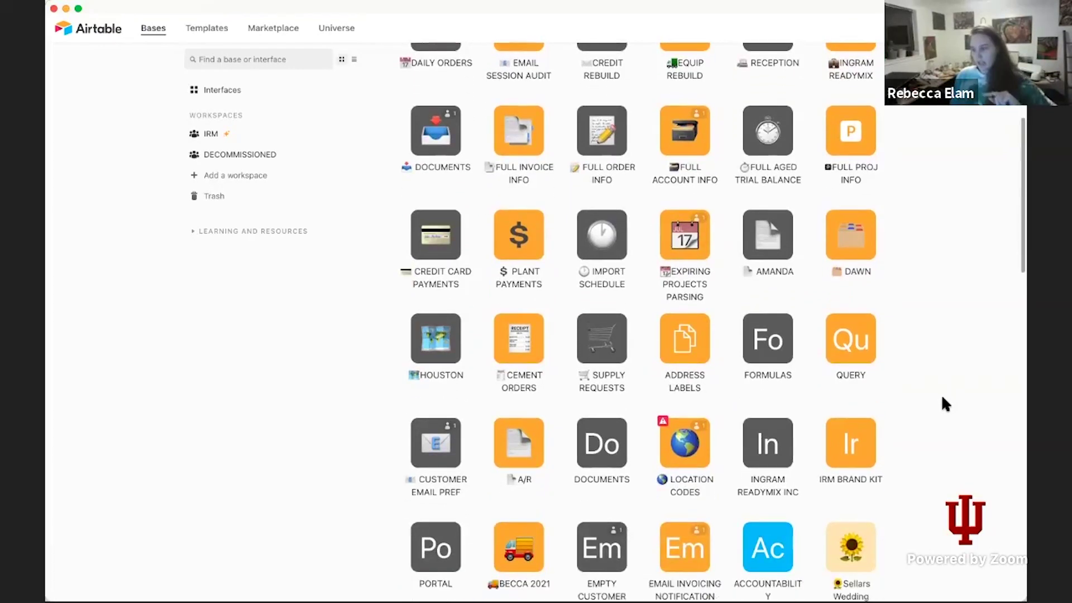
pyautogui.scroll(-4, 942, 397)
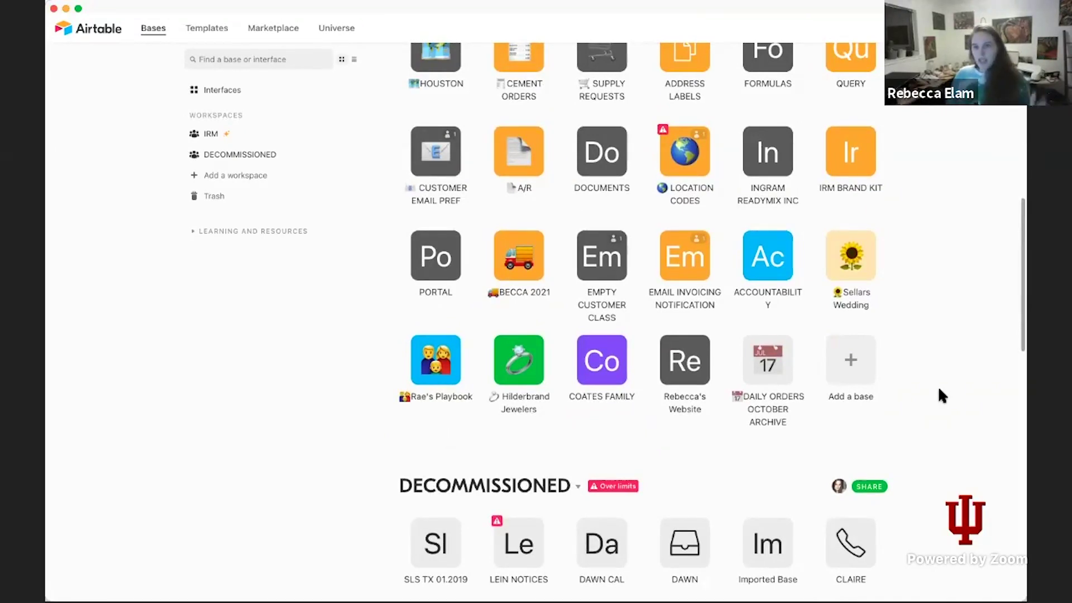
pyautogui.scroll(10, 938, 386)
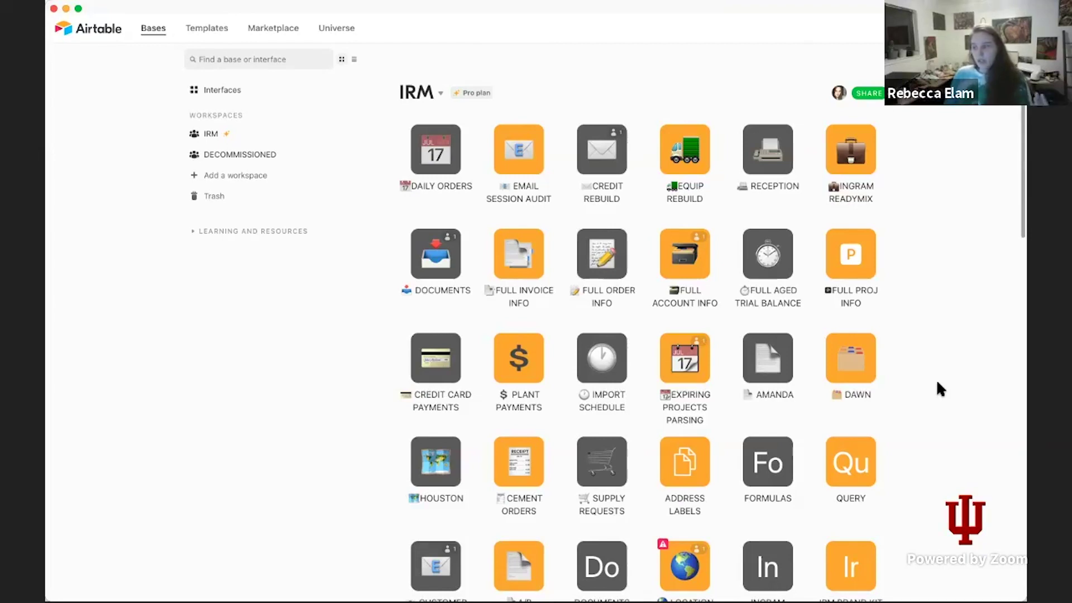
pyautogui.scroll(-1, 921, 368)
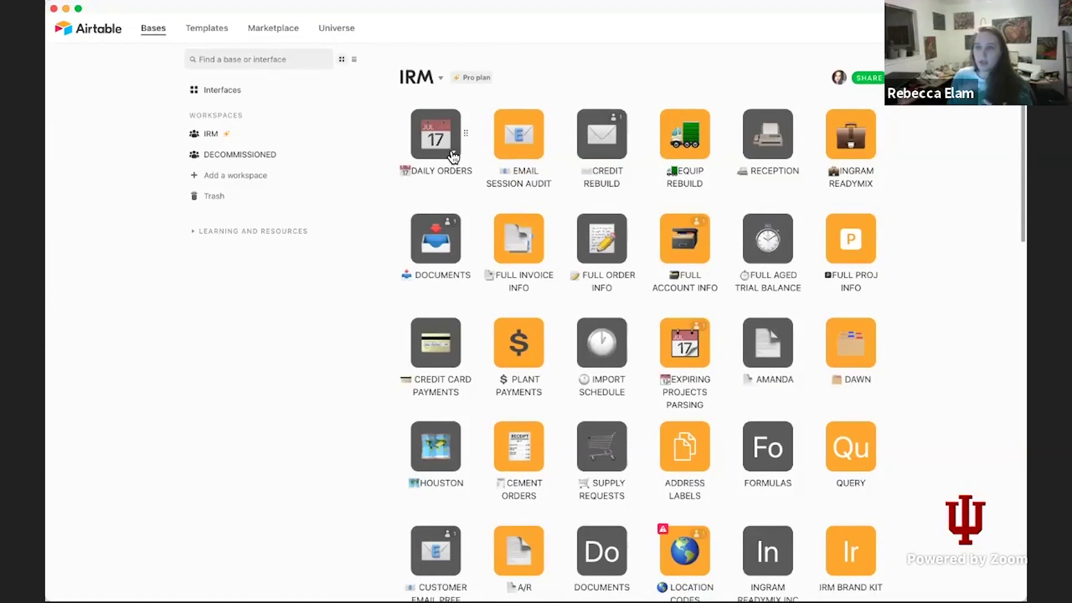
pyautogui.scroll(-3, 433, 235)
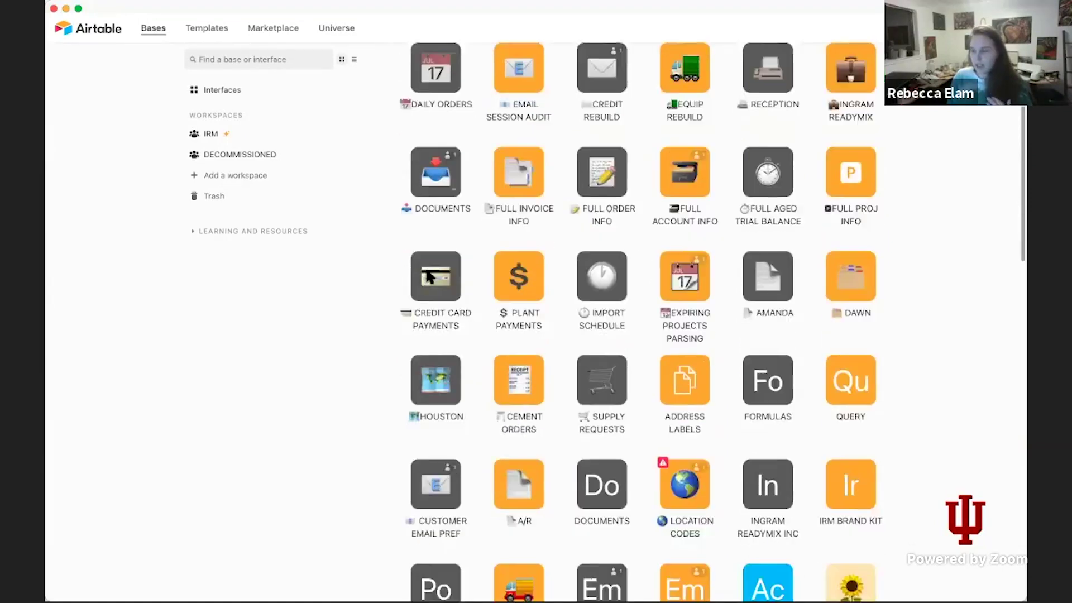
pyautogui.scroll(-3, 427, 275)
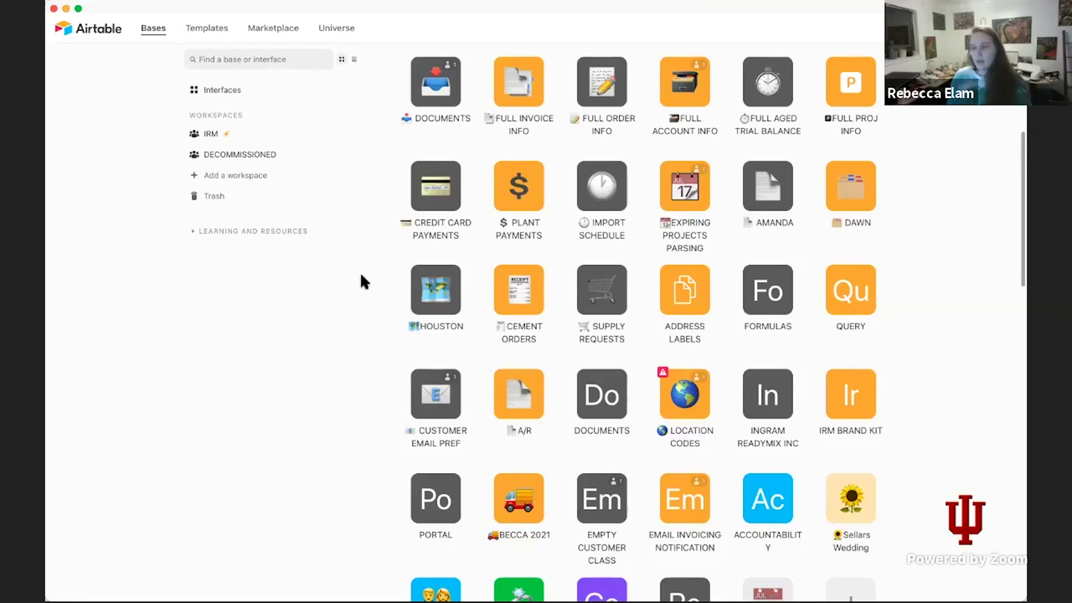
pyautogui.scroll(-10, 399, 334)
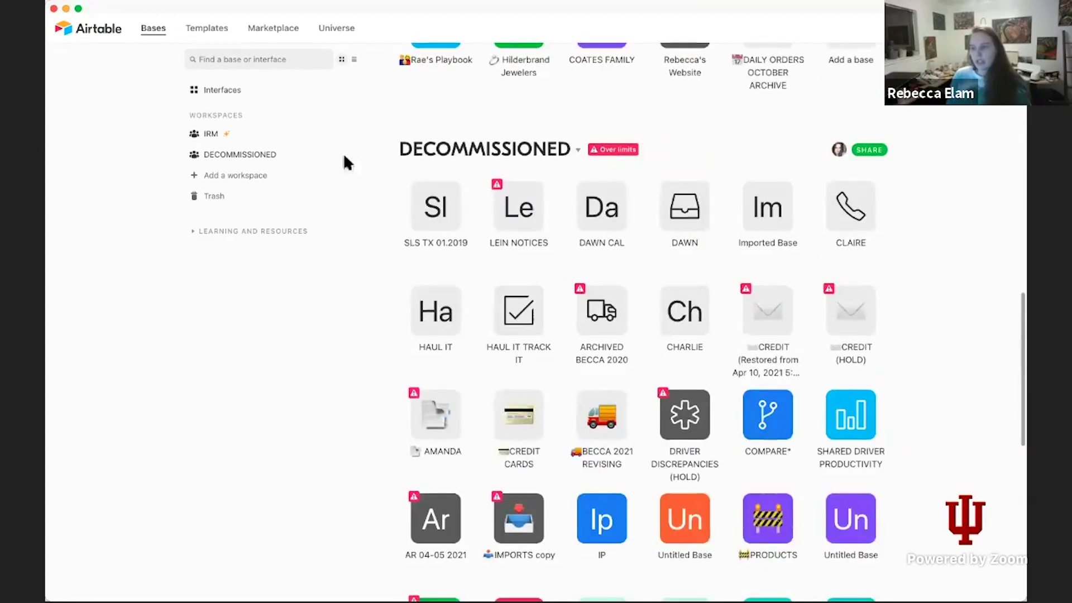
pyautogui.scroll(1, 392, 321)
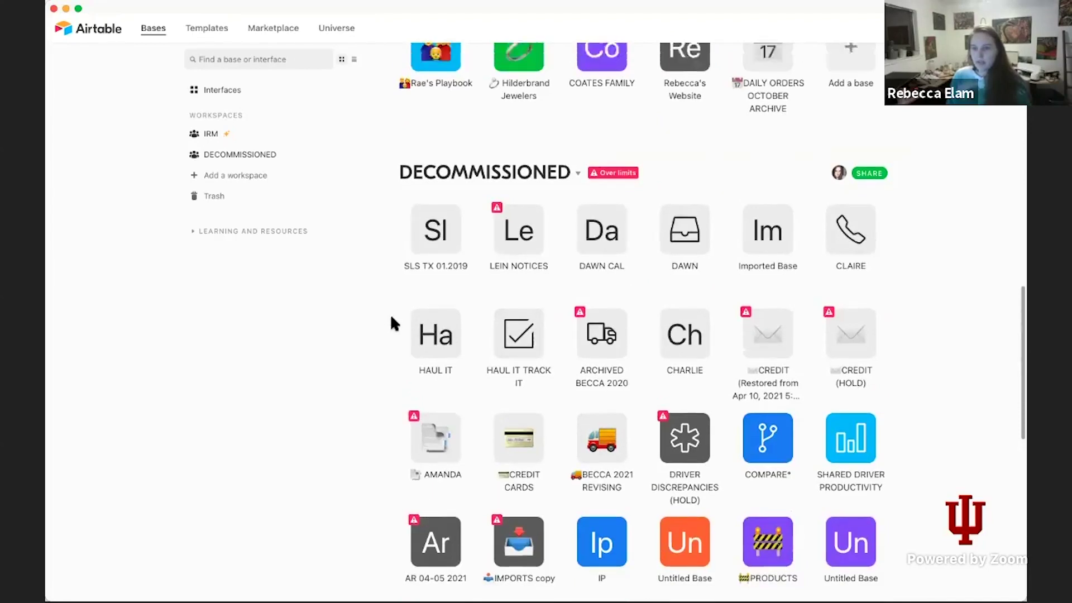
pyautogui.scroll(10, 390, 314)
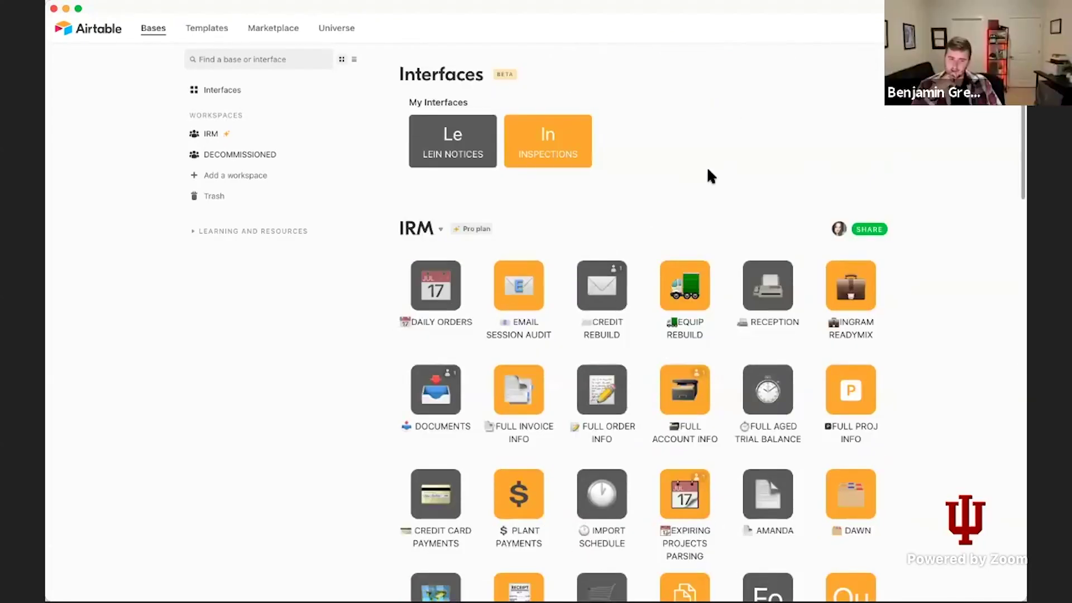
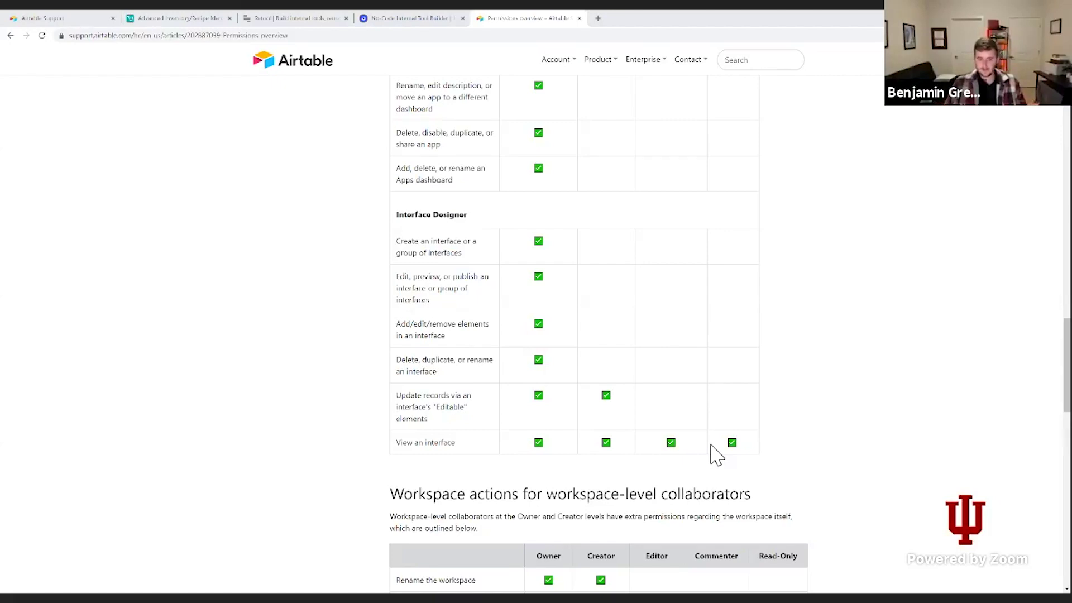
# Review the Interface Designer permissions table and open the Airtable Support home page in a new tab to view its popular articles.
pyautogui.scroll(-1, 716, 454)
pyautogui.scroll(2, 717, 454)
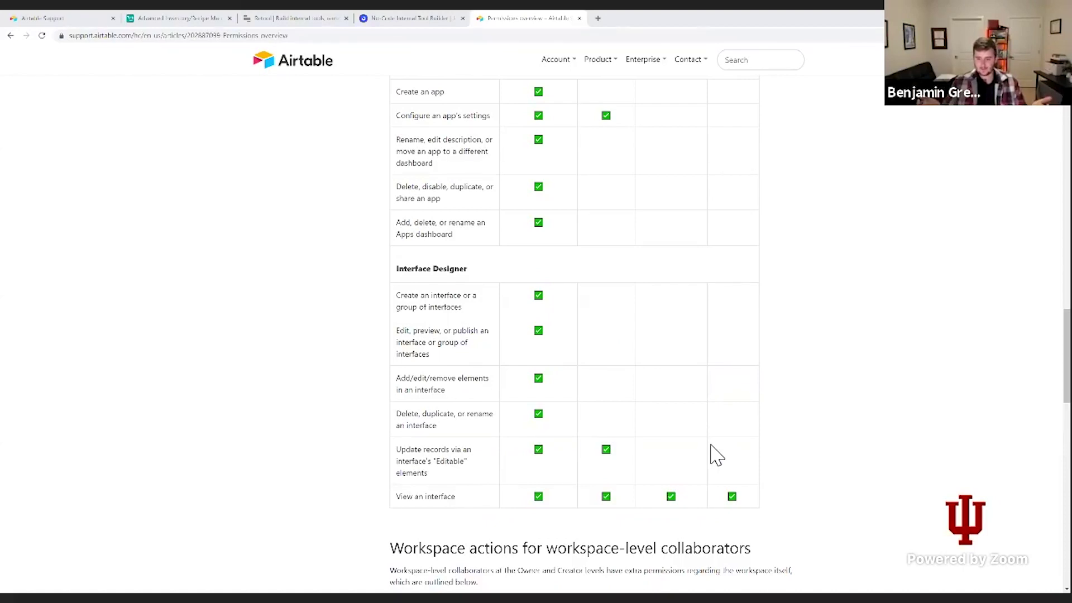
pyautogui.rightClick(312, 54)
pyautogui.click(326, 62)
pyautogui.click(654, 20)
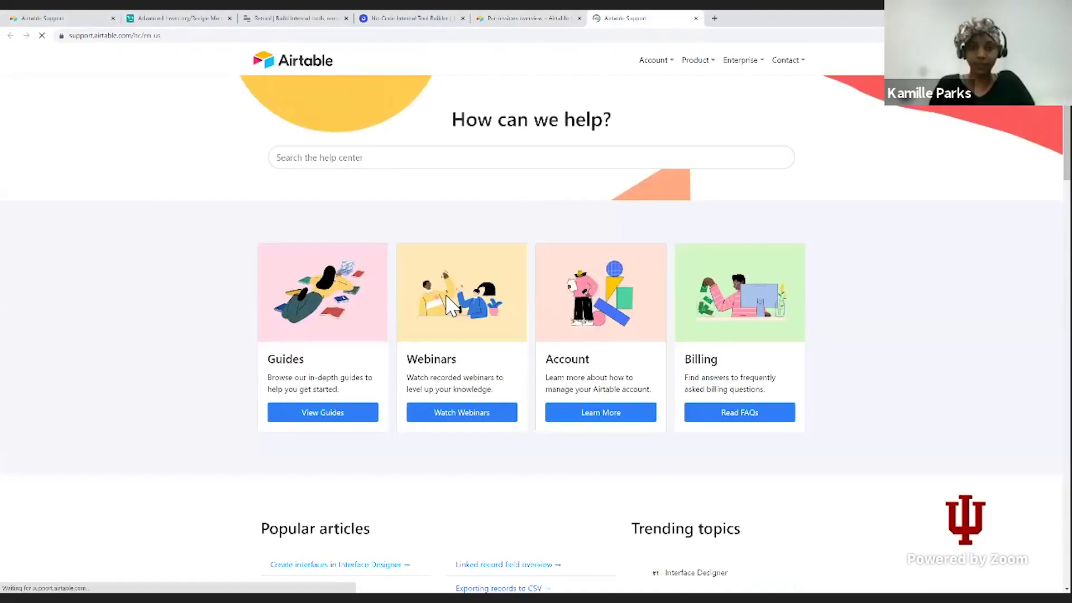
pyautogui.scroll(-8, 451, 301)
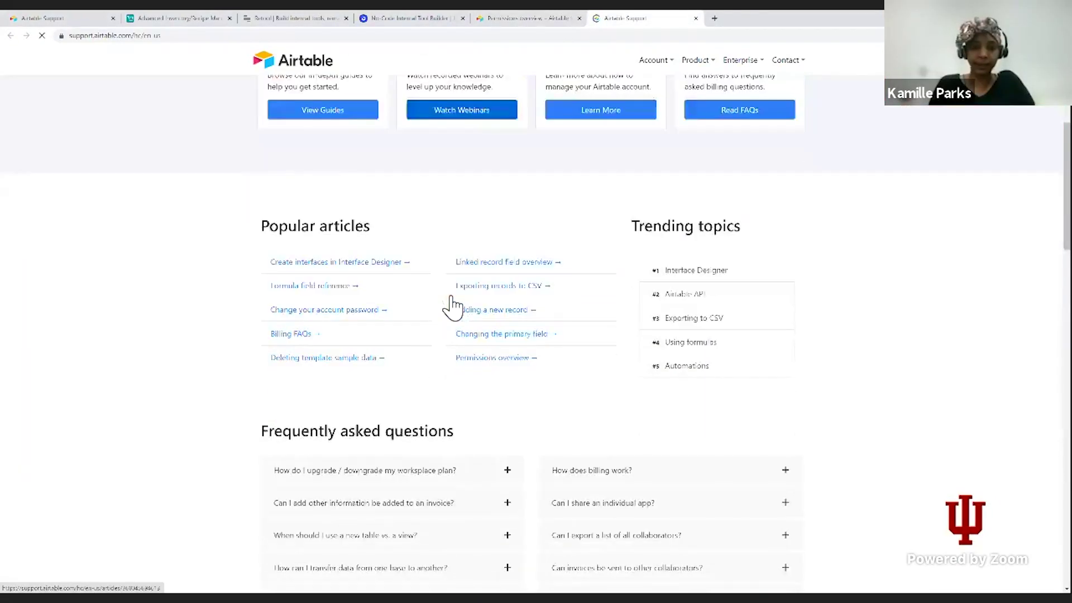
pyautogui.scroll(7, 439, 50)
# Switch to the Advanced Inventory/Recipe Management base and open the Overview of its Interface Test interface.
pyautogui.click(167, 18)
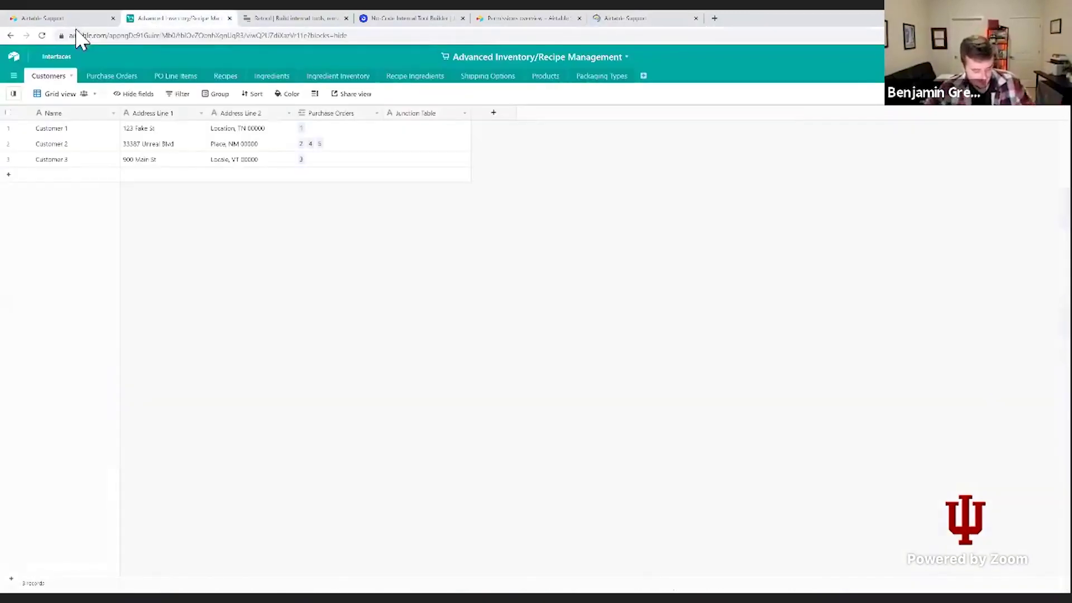
pyautogui.click(25, 61)
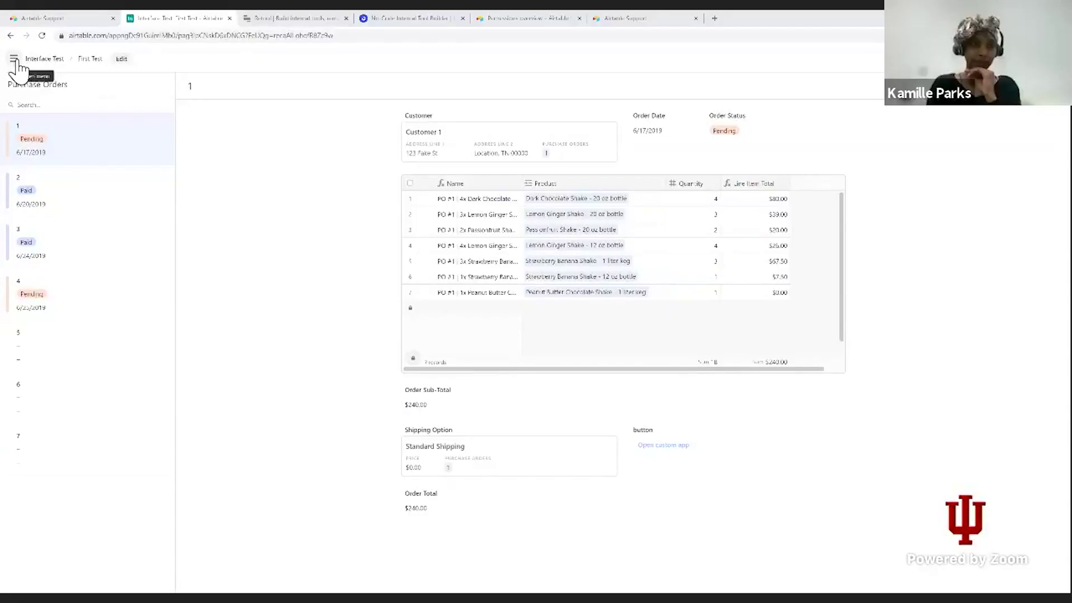
pyautogui.click(14, 60)
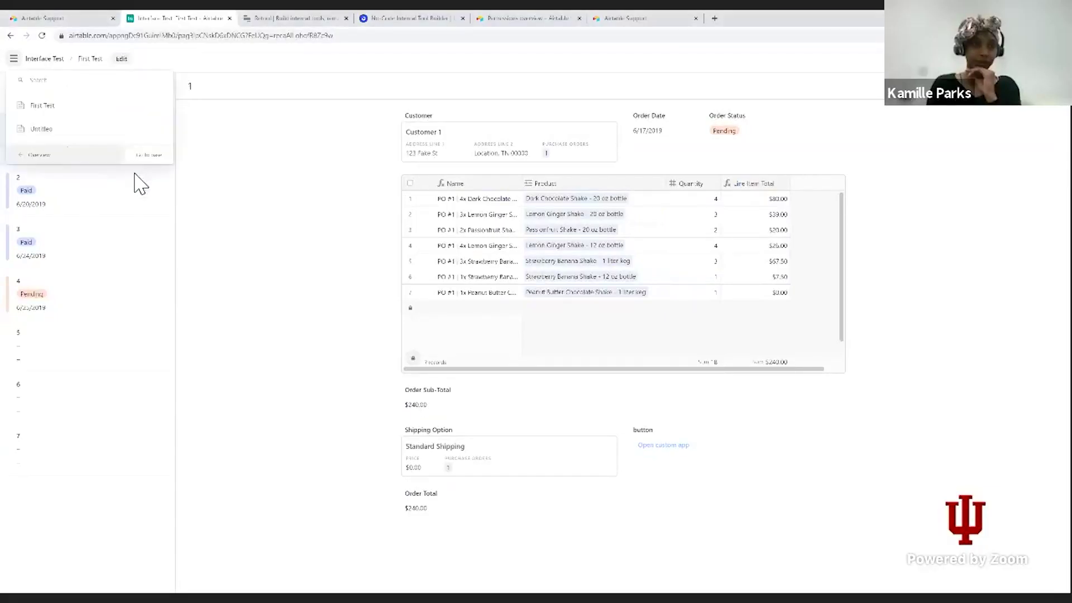
pyautogui.click(42, 158)
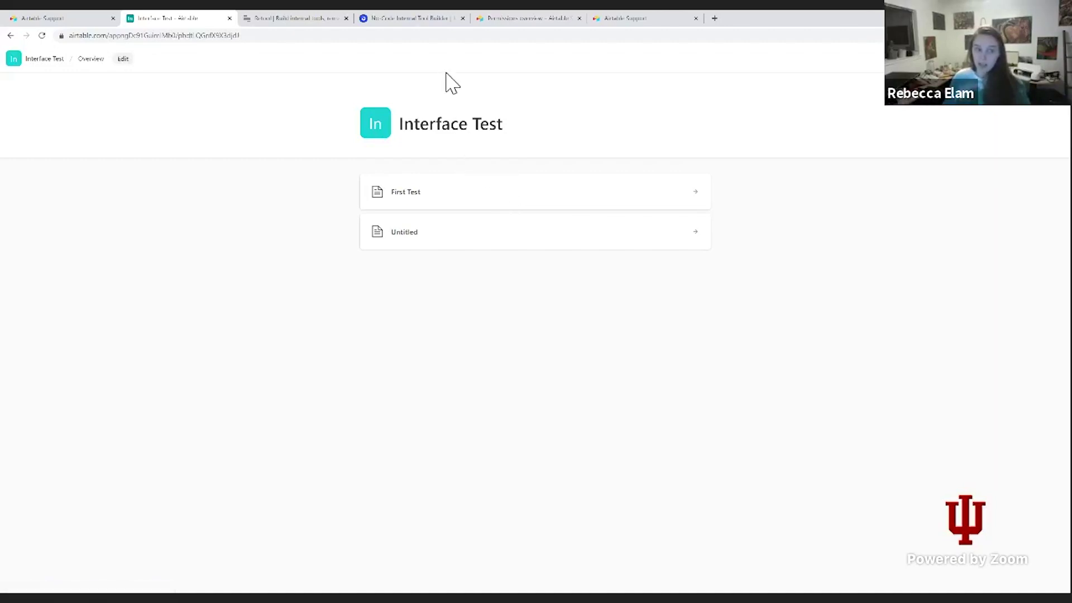
# Inspect the overview's web address, open the First Test page and highlight the page ID prefix in its address.
pyautogui.click(438, 40)
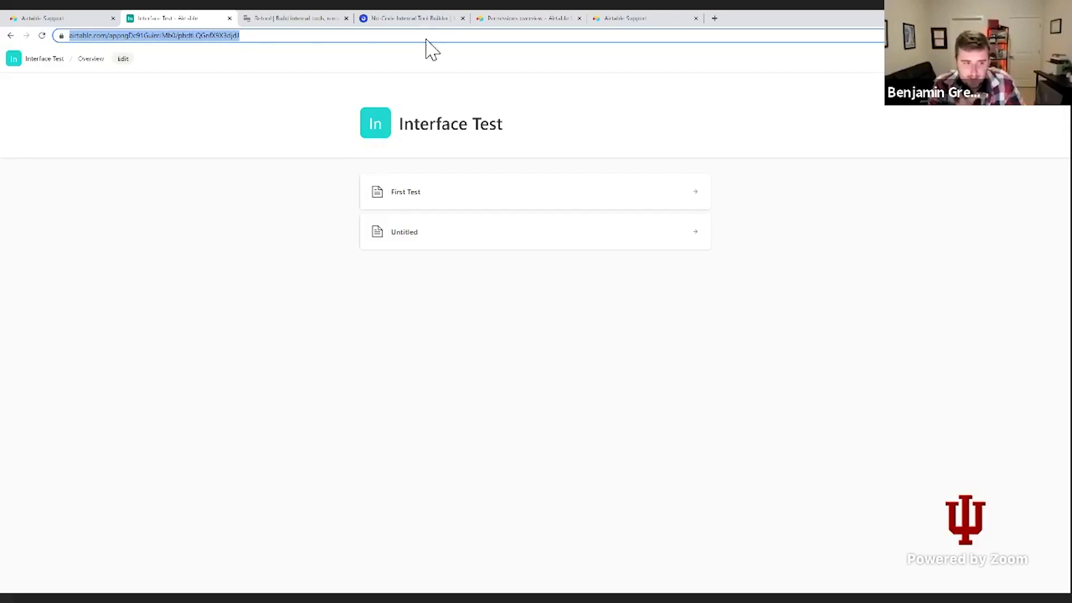
pyautogui.click(500, 107)
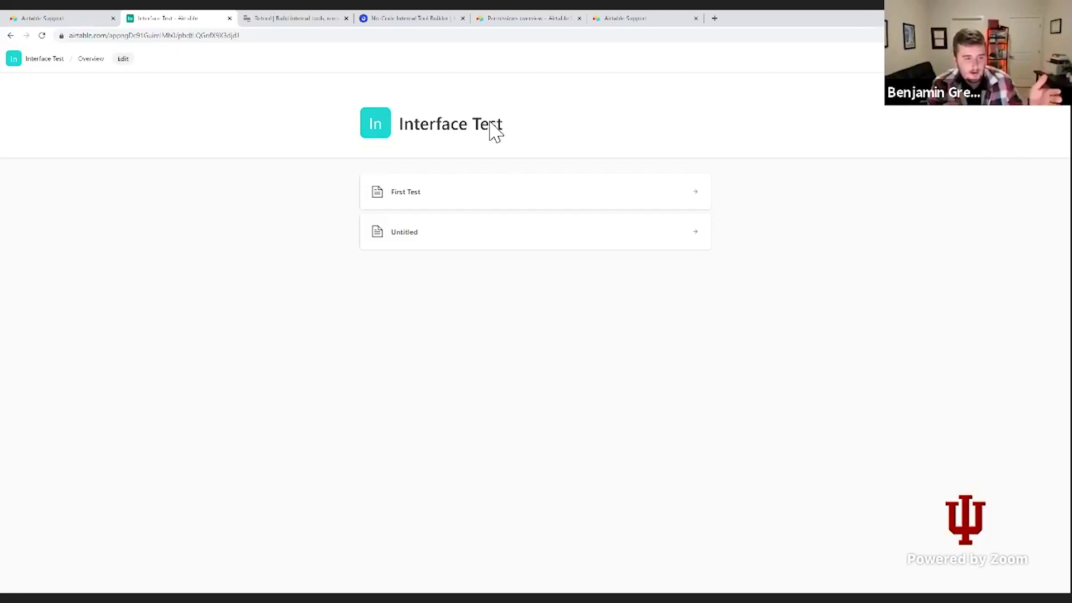
pyautogui.click(440, 193)
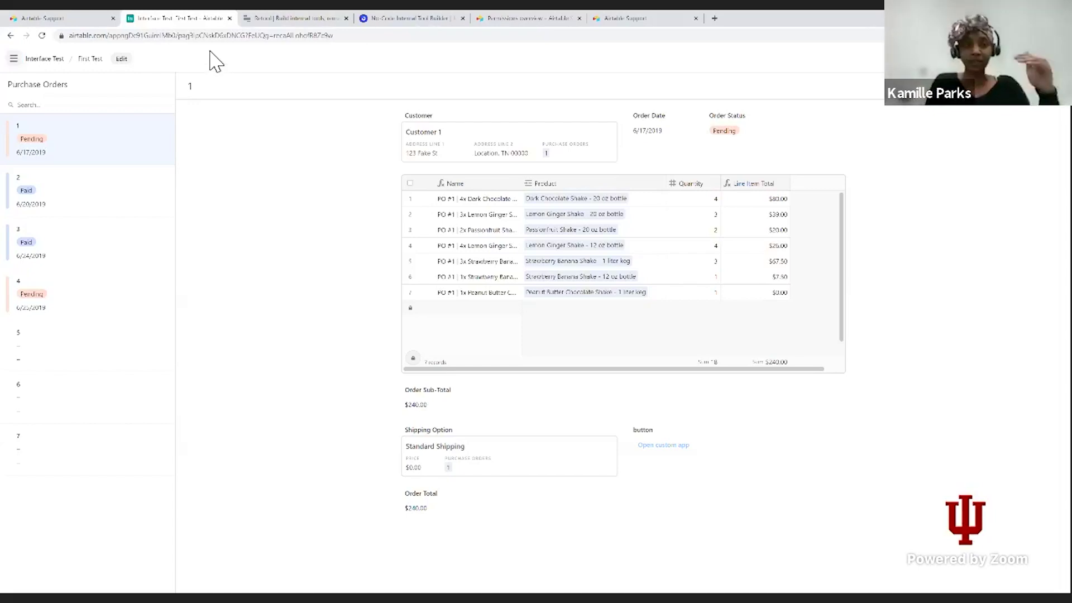
pyautogui.moveTo(193, 39); pyautogui.dragTo(177, 39)
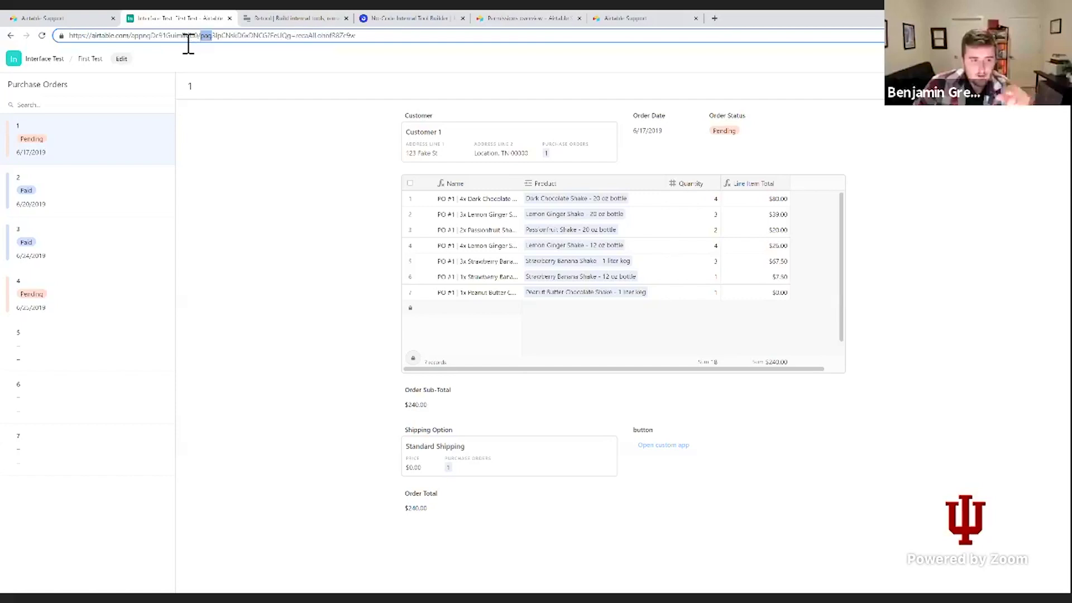
# Return to the Interface Test Overview and highlight the base ID and the start of the interface ID in its web address.
pyautogui.click(13, 58)
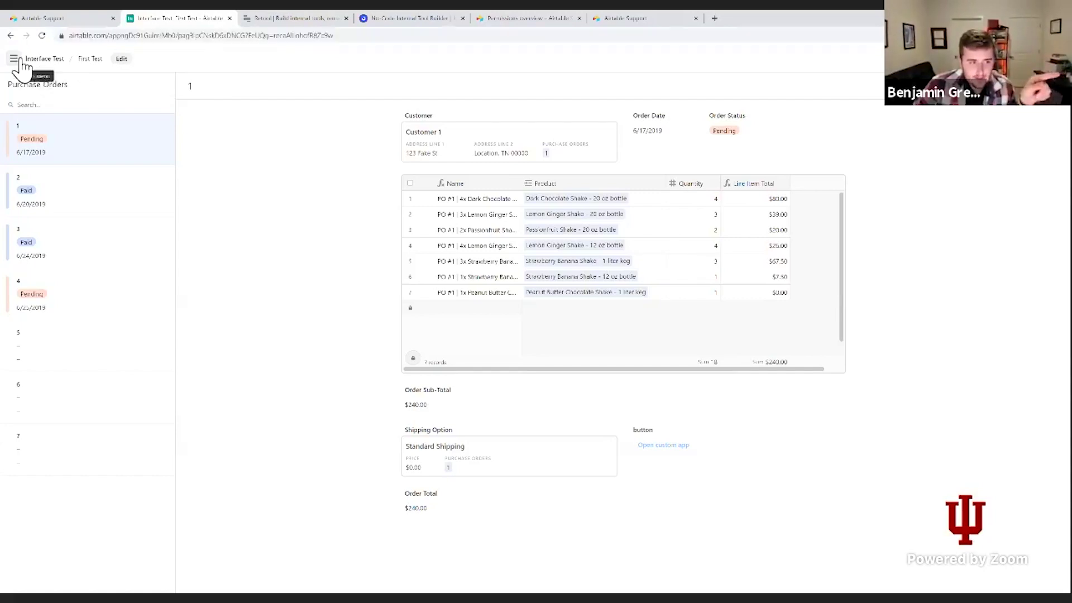
pyautogui.click(44, 159)
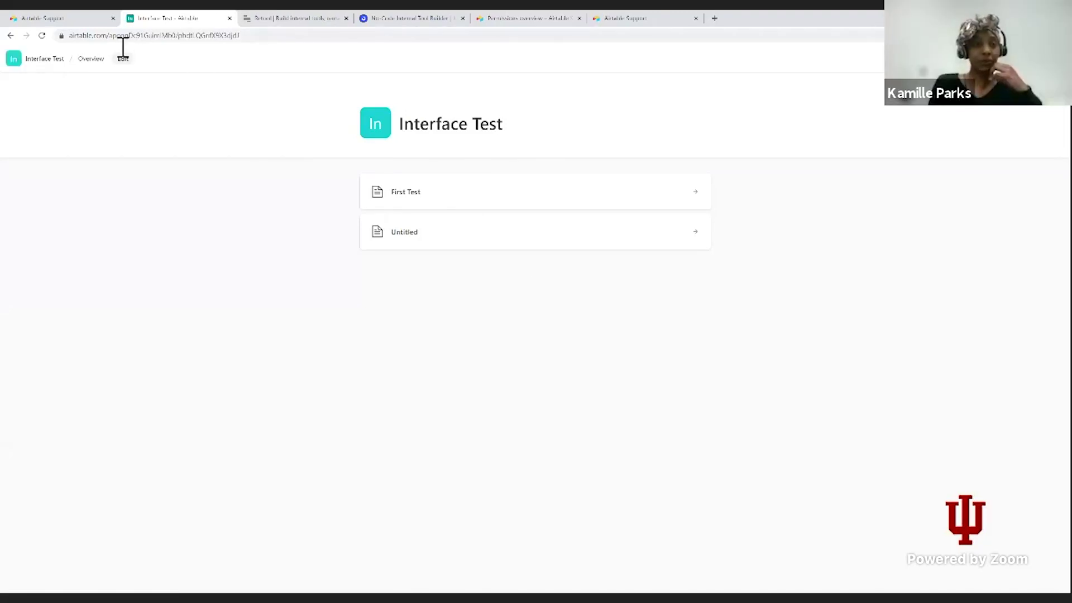
pyautogui.moveTo(107, 37); pyautogui.dragTo(190, 49)
pyautogui.doubleClick(178, 40)
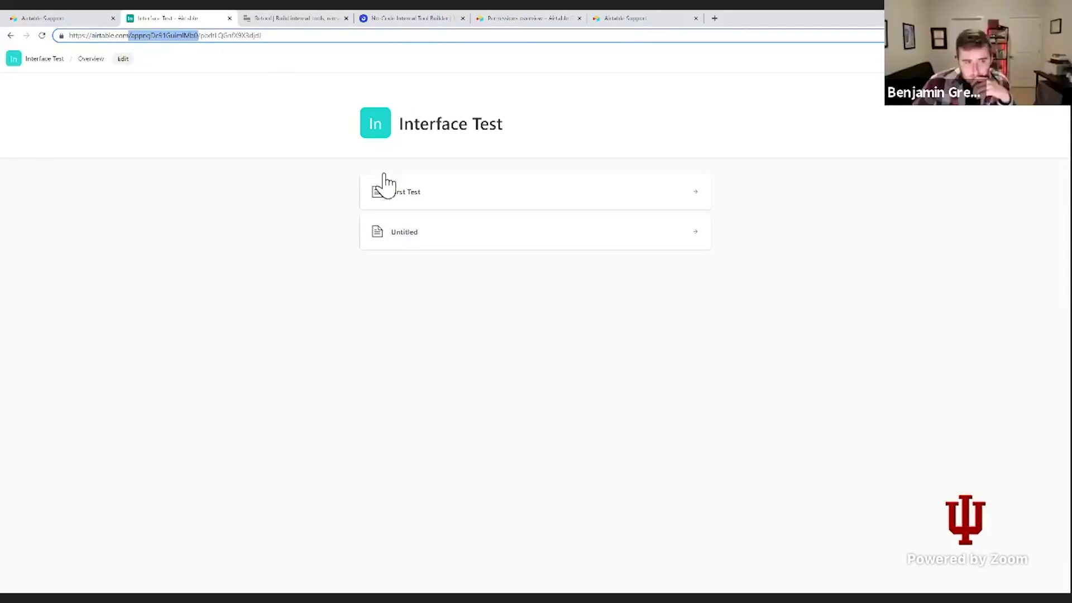
pyautogui.moveTo(202, 37); pyautogui.dragTo(216, 41)
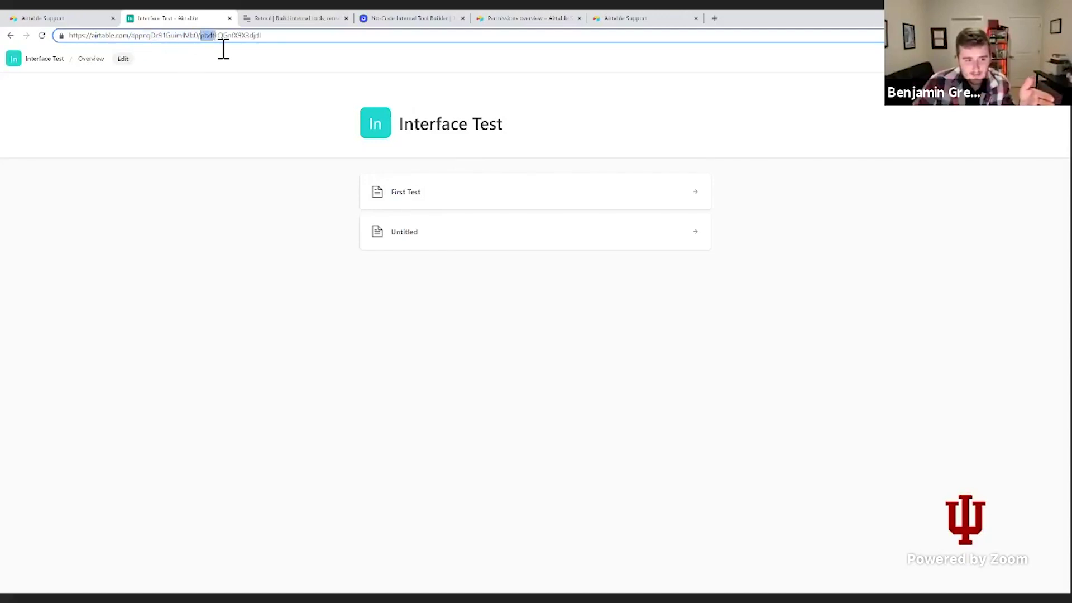
# Go to the underlying base and reopen Interface Test from its list of interfaces.
pyautogui.click(19, 61)
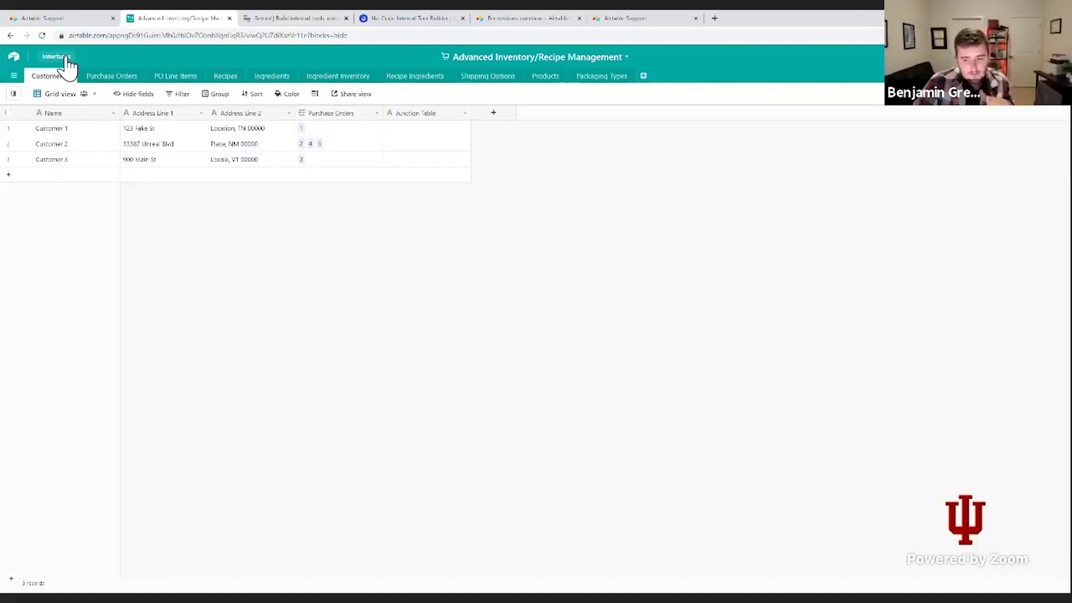
pyautogui.click(65, 58)
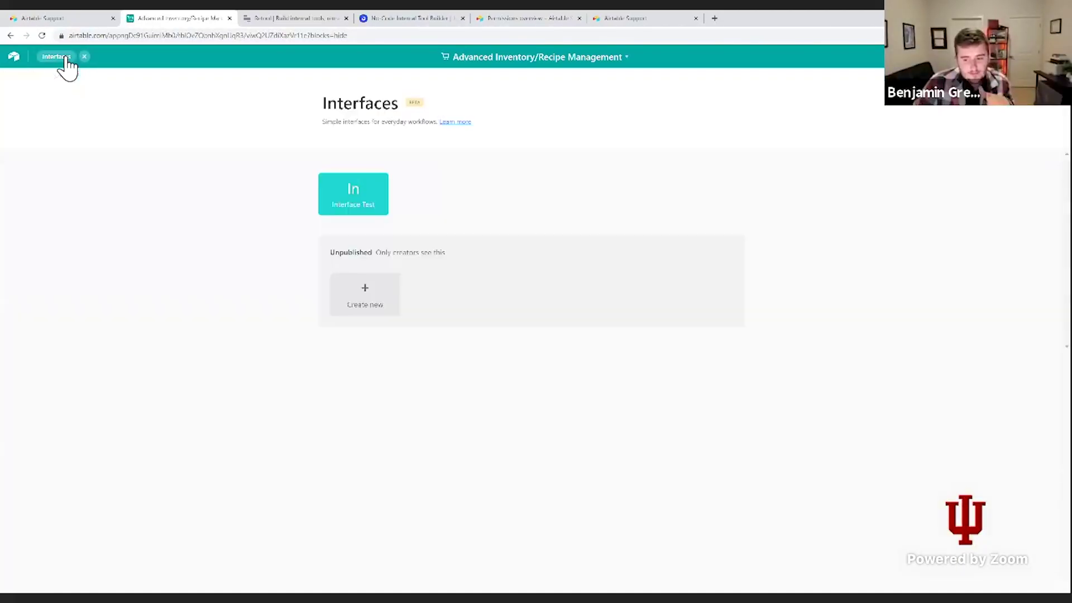
pyautogui.click(370, 209)
# View Interface Test's page list with its base link and highlight the interface ID prefix in the overview's web address.
pyautogui.click(37, 57)
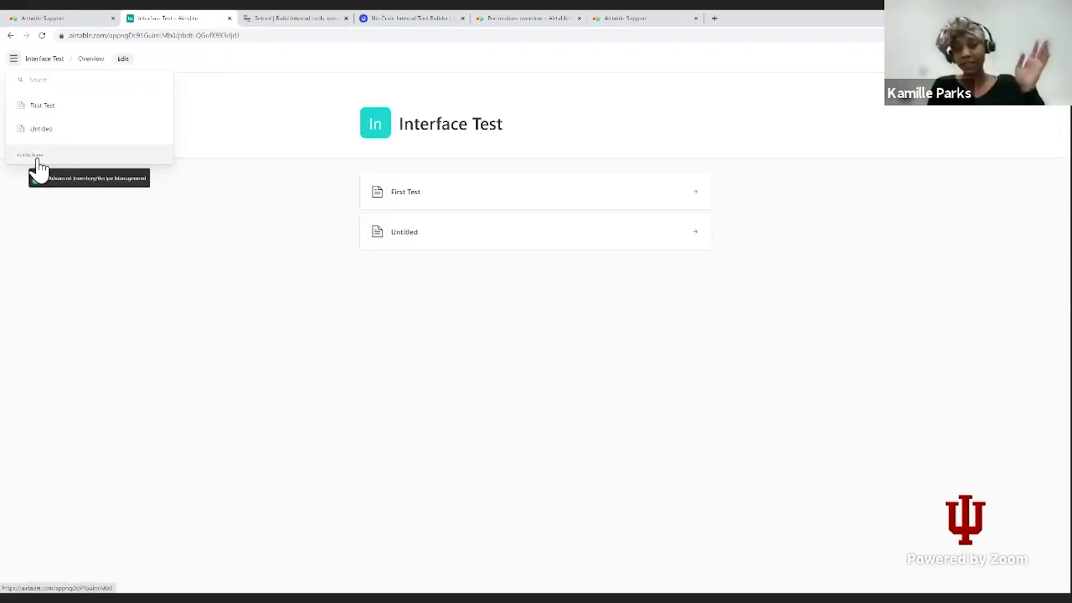
pyautogui.click(659, 113)
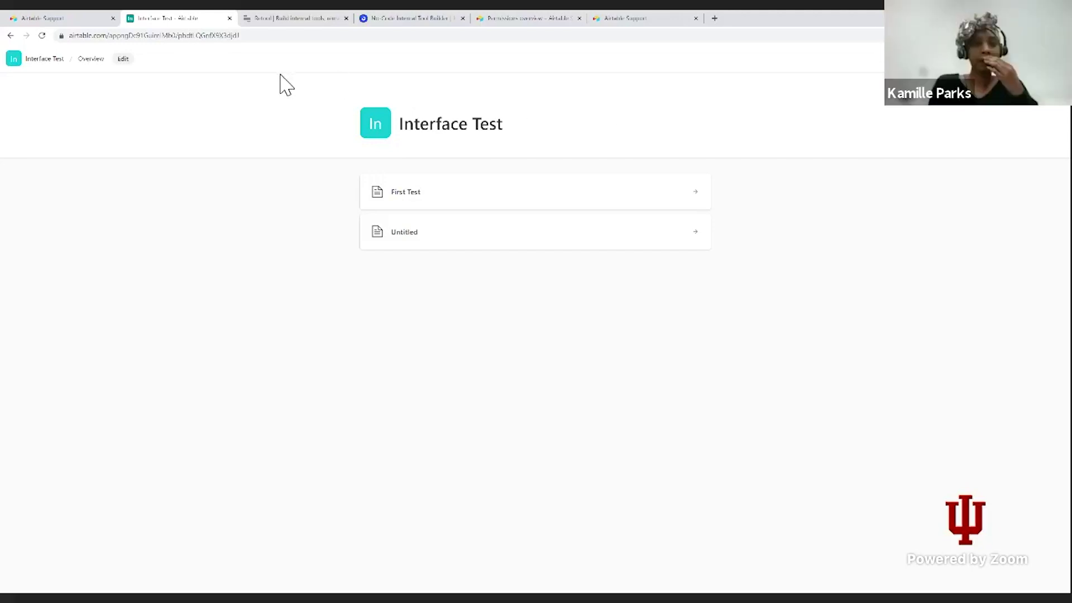
pyautogui.doubleClick(186, 37)
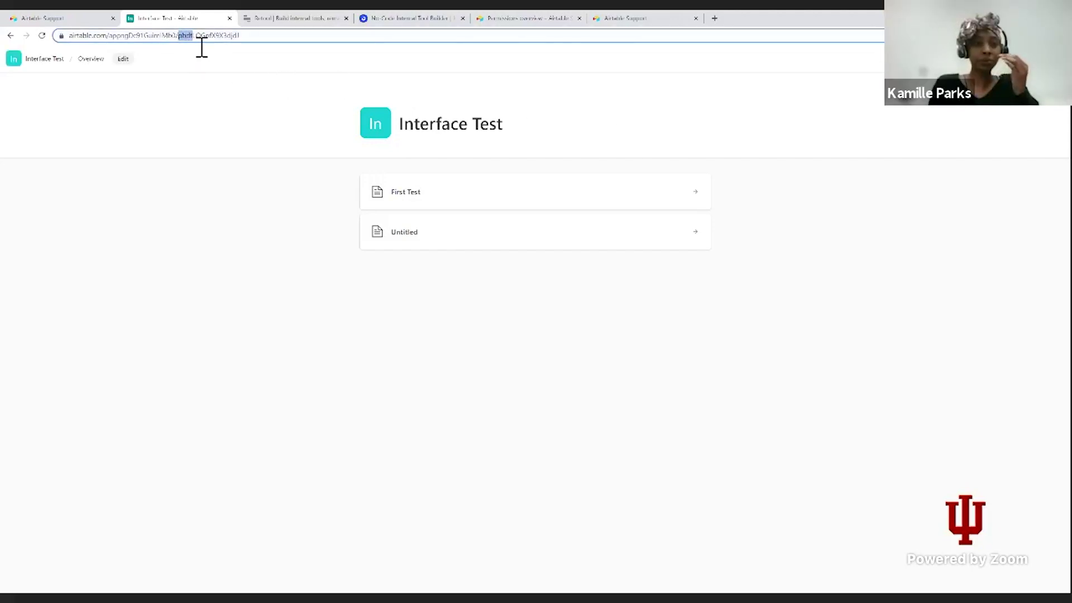